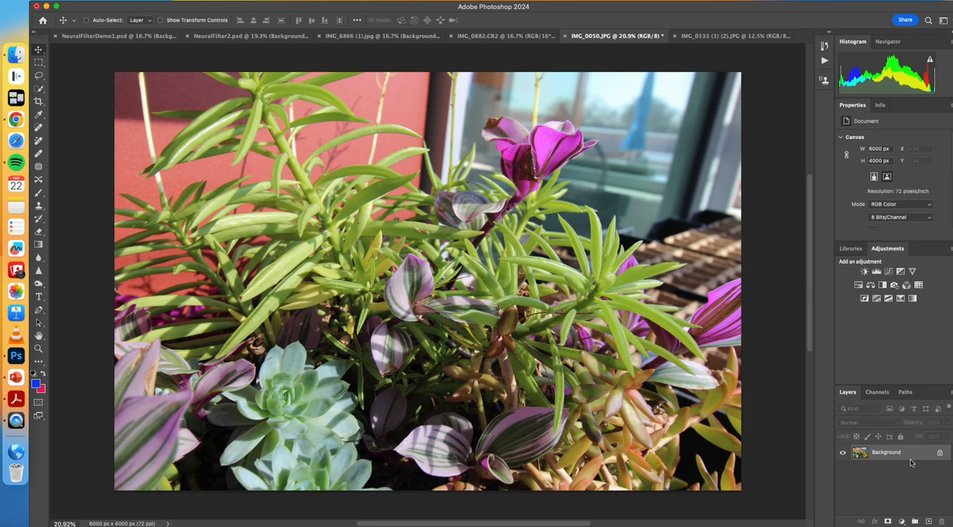
Step: Duplicate the Background layer of IMG_0050.JPG
left_click_drag(907, 460, 928, 520)
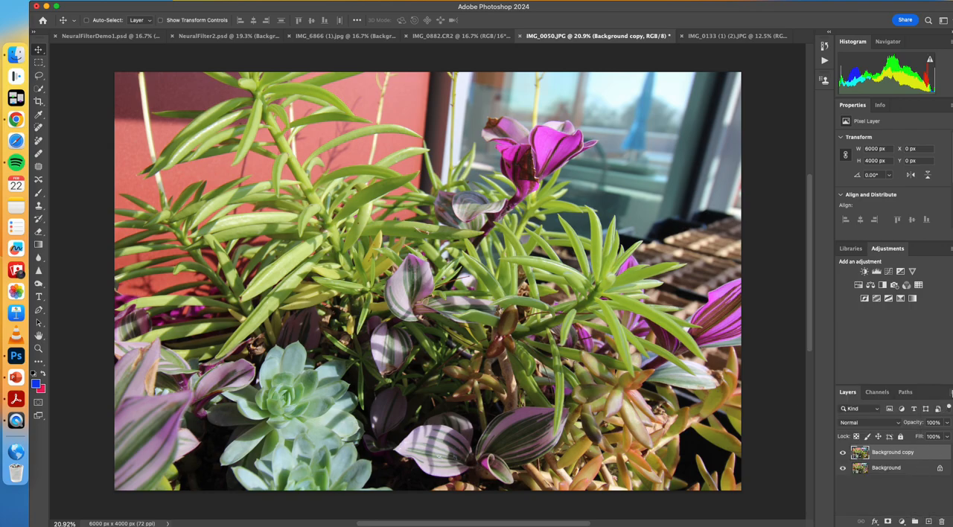
left_click(950, 396)
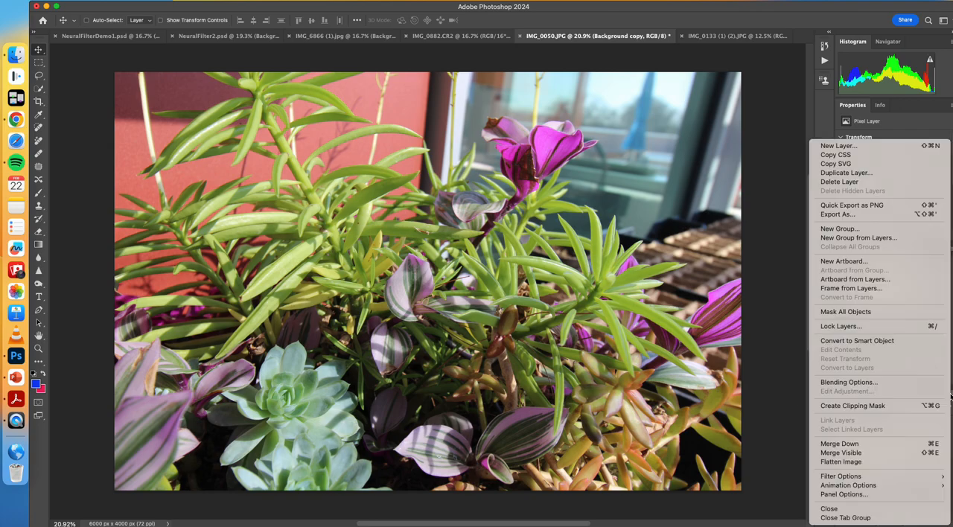
left_click(793, 213)
right_click(891, 454)
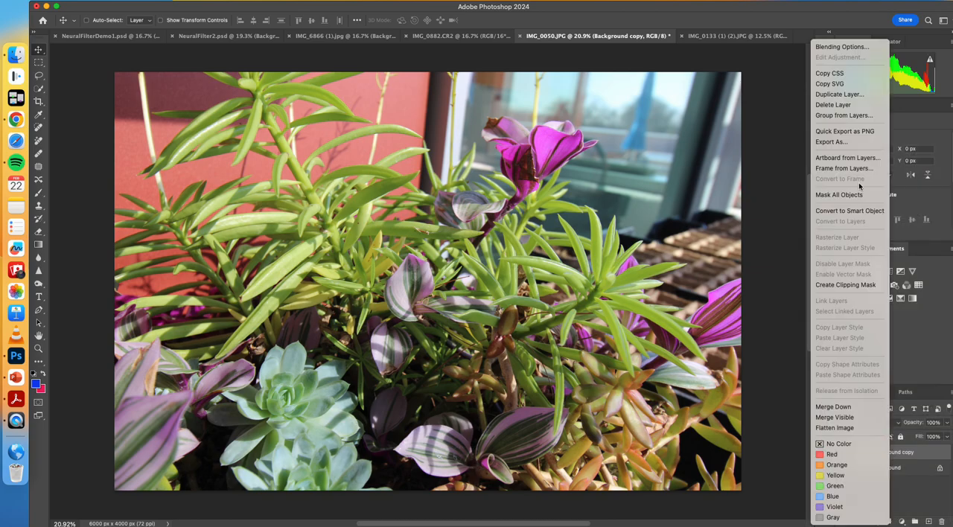
left_click(754, 131)
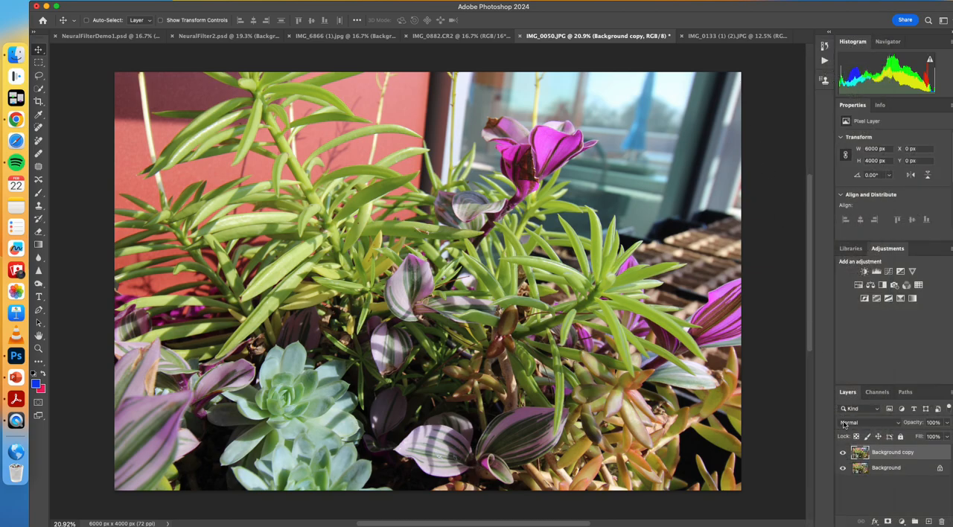
Step: Hide the Background copy layer and make it the active layer
left_click(843, 452)
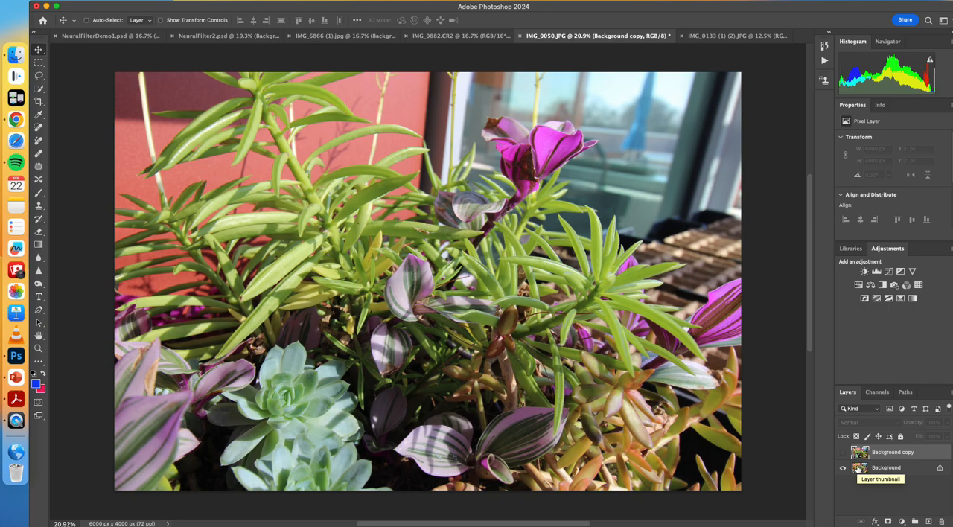
left_click(858, 468)
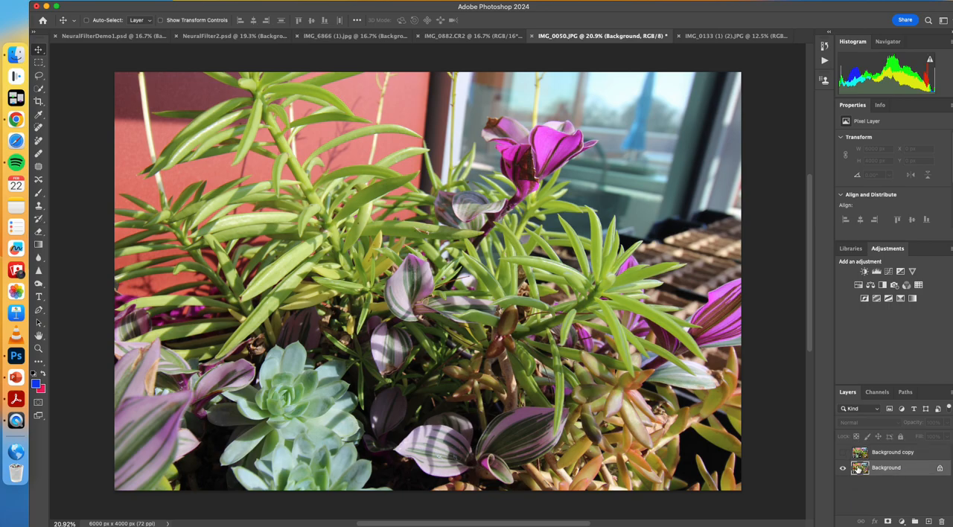
left_click(867, 458)
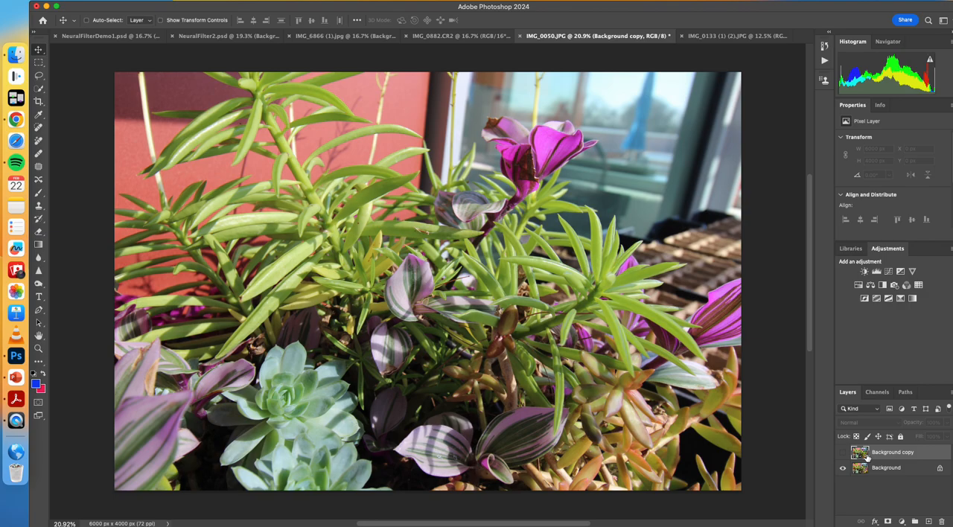
Step: Add a new empty layer above the Background copy and reduce the Brush tool's size to 150 px
left_click(929, 521)
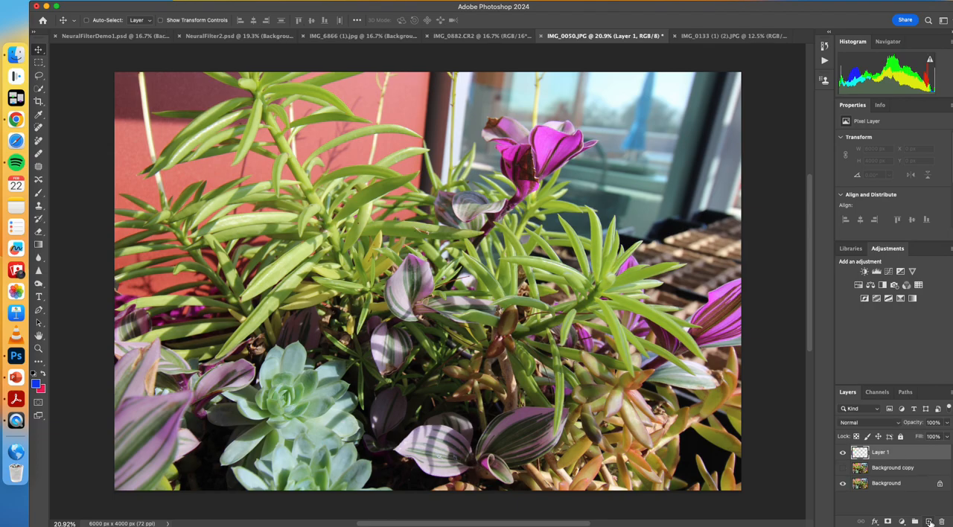
left_click(40, 193)
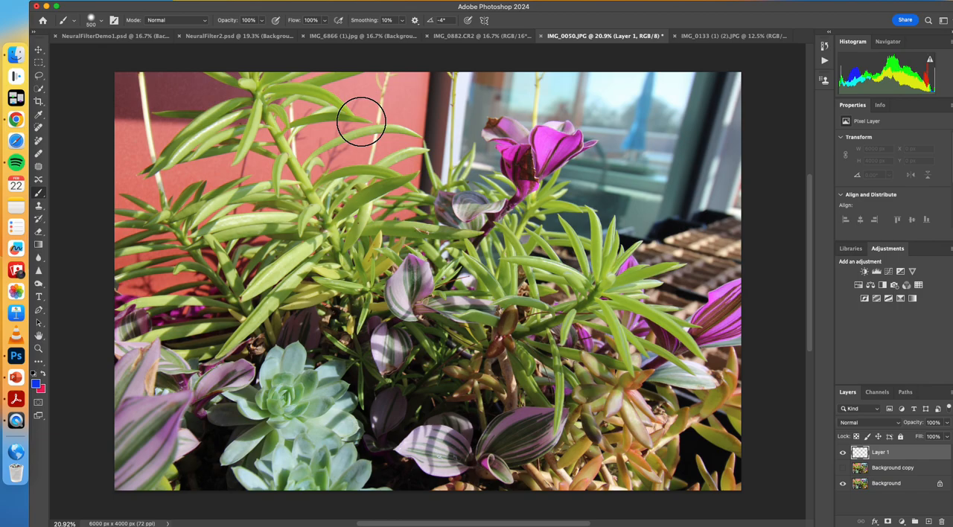
key("bracketleft")
key("bracketleft")
key("bracketleft")
key("bracketleft")
key("bracketleft")
key("bracketleft")
key("bracketleft")
key("bracketleft")
key("bracketleft")
left_click(39, 127)
left_click(39, 152)
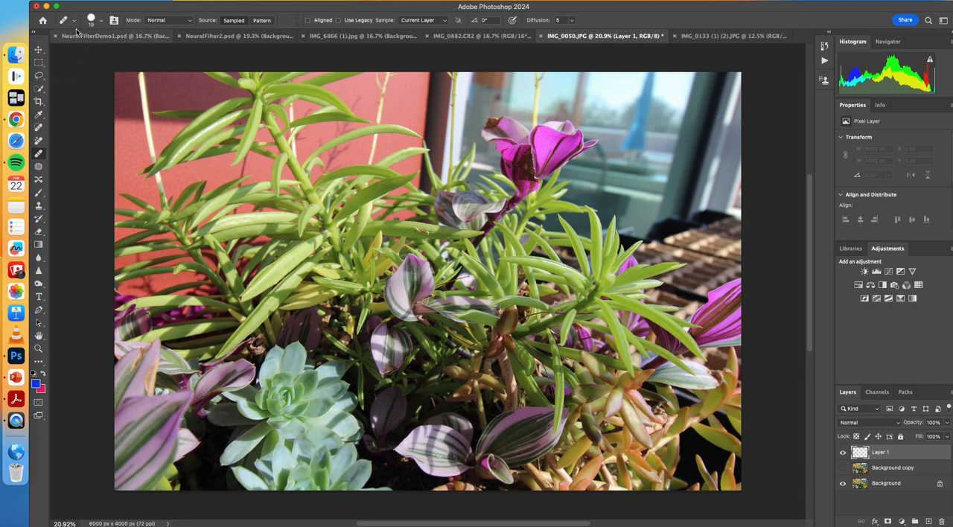
left_click(100, 23)
left_click(63, 49)
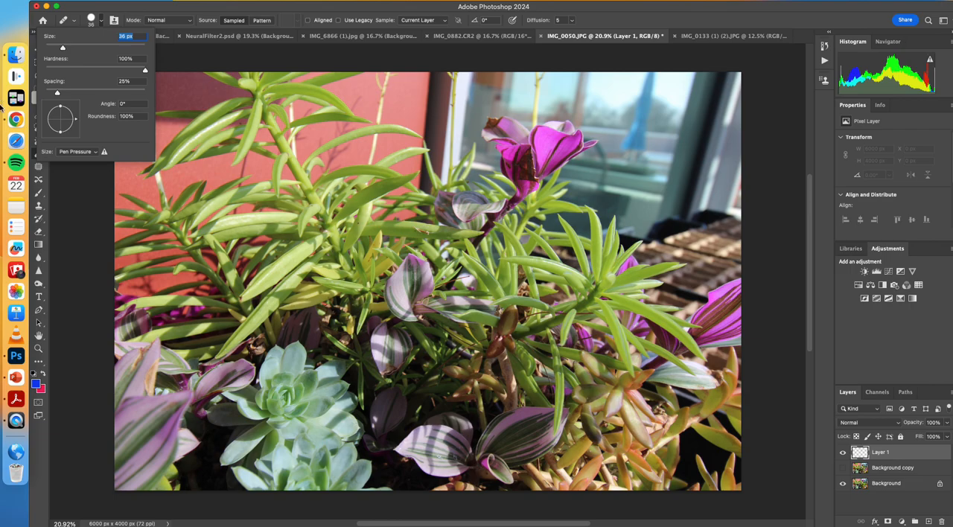
left_click(38, 180)
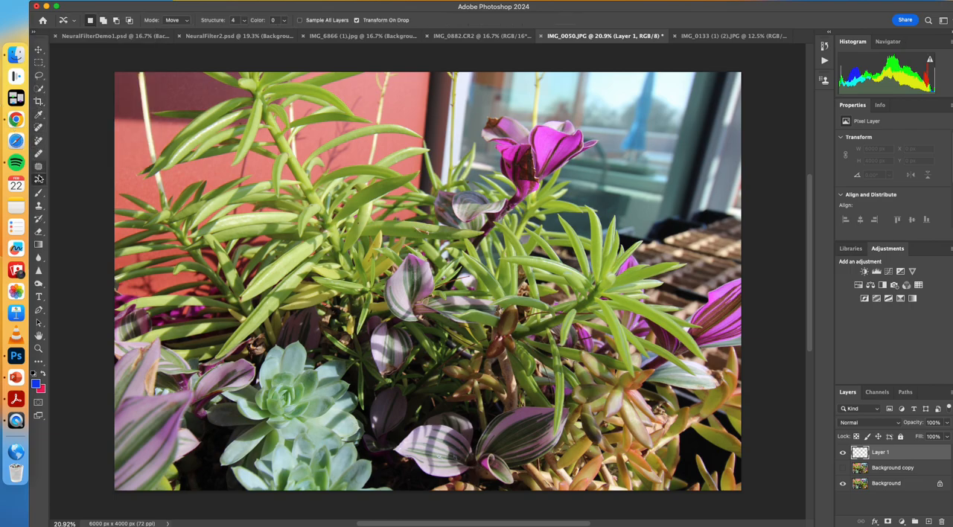
Step: Return to the Brush tool and set the foreground color to red, hex f9113c
left_click(39, 193)
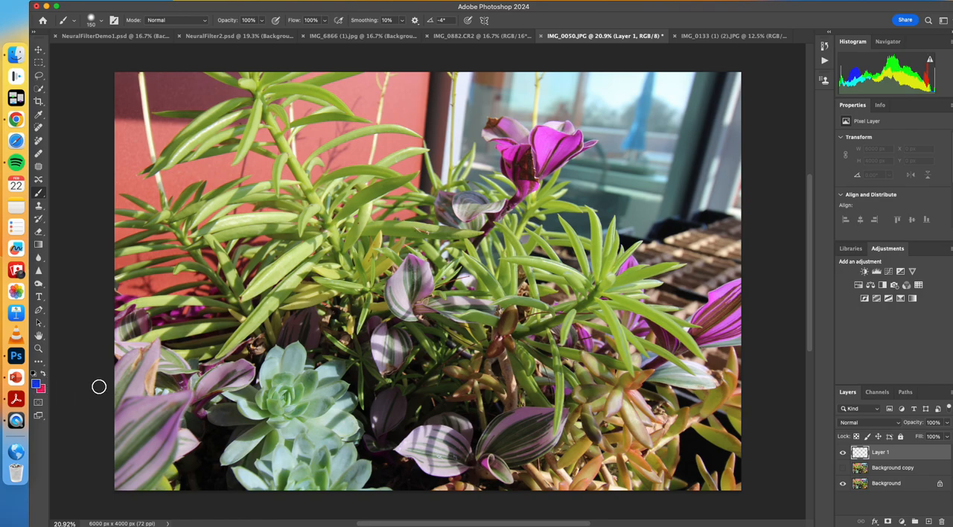
left_click(36, 384)
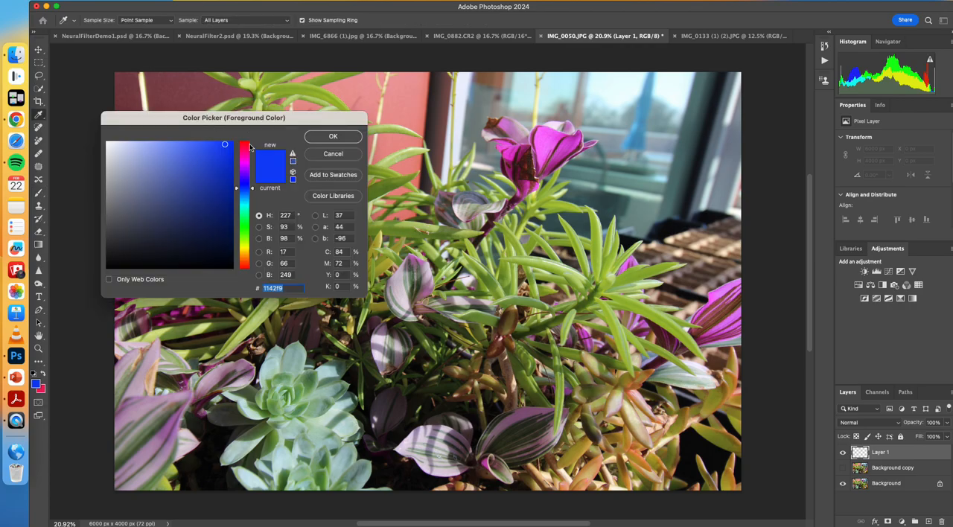
left_click(246, 146)
left_click(322, 140)
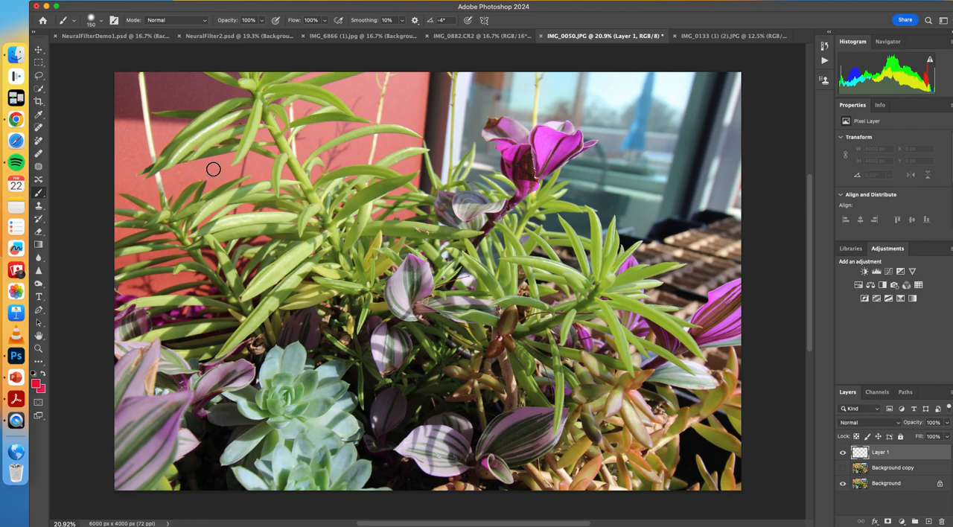
Step: With a softer 100 px brush, paint a red circle about 1833 by 1351 px around the upper purple flower, and delete its layer
key("bracketleft")
key("bracketleft")
left_click(102, 21)
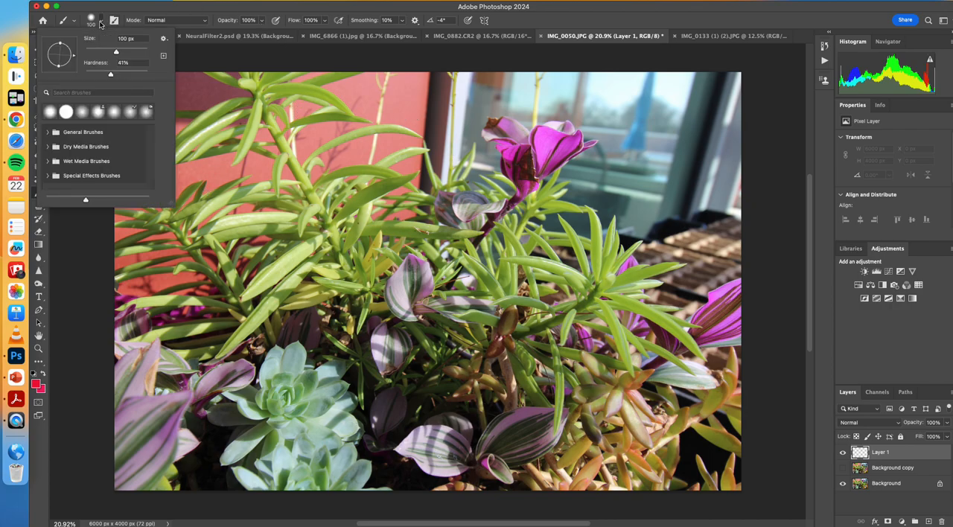
left_click_drag(108, 72, 96, 73)
mouse_move(444, 139)
left_mouse_down()
mouse_move(532, 214)
mouse_move(600, 108)
mouse_move(467, 99)
left_mouse_up()
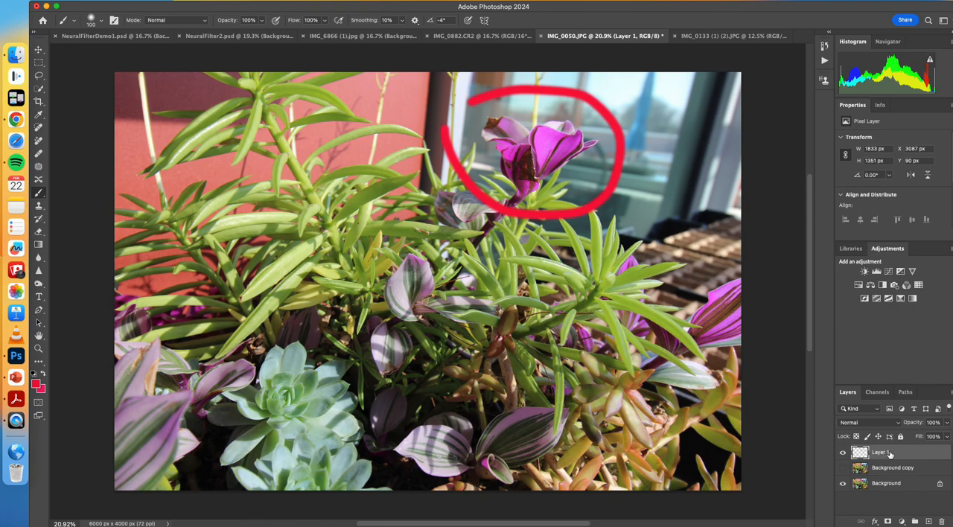
left_click_drag(891, 454, 942, 521)
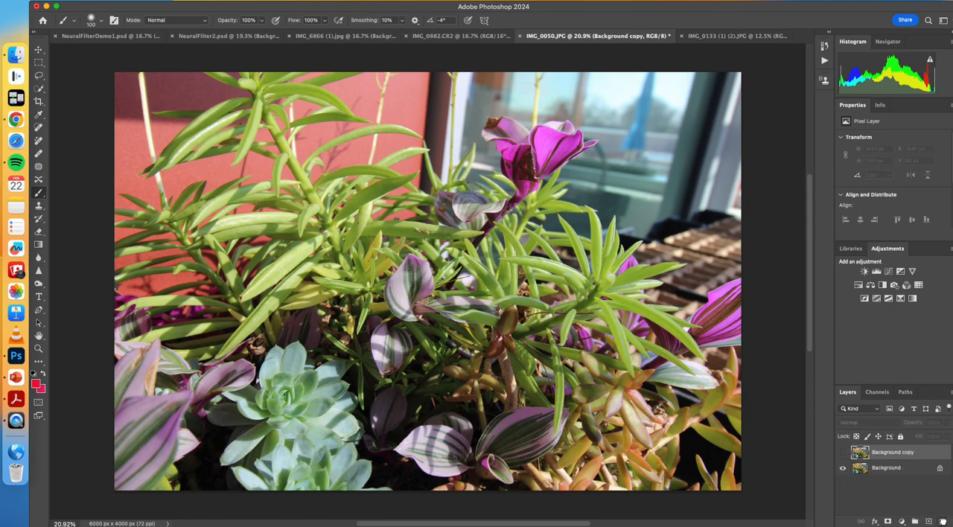
Step: Select the original Background layer and switch to the Painting workspace
left_click(885, 469)
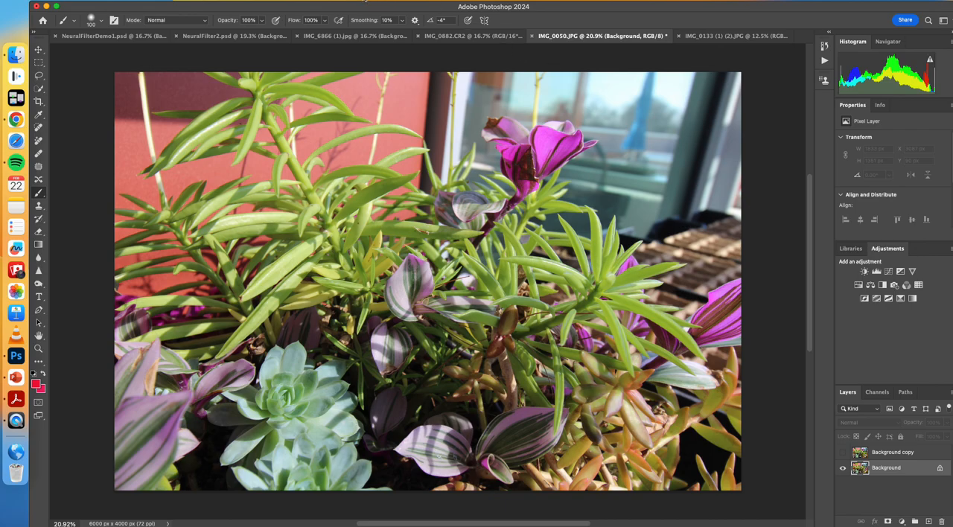
left_click(365, 2)
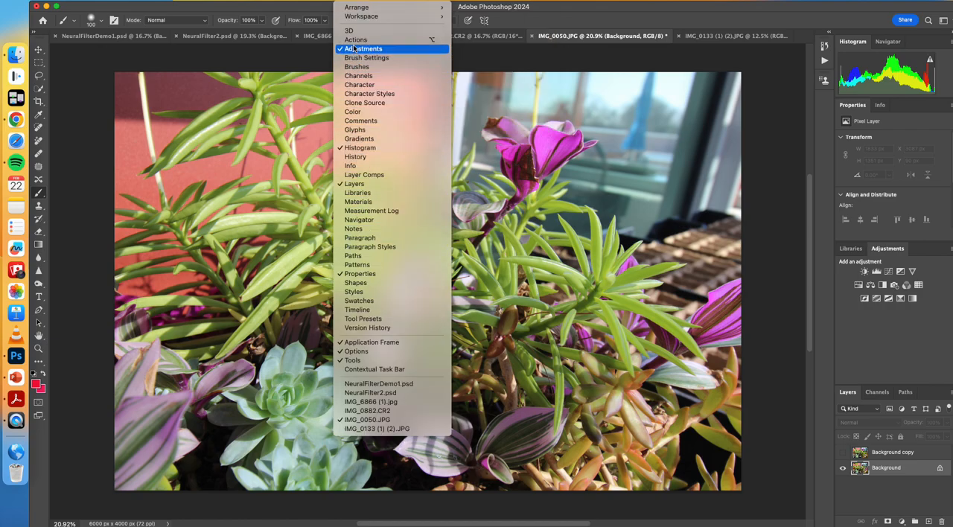
mouse_move(355, 17)
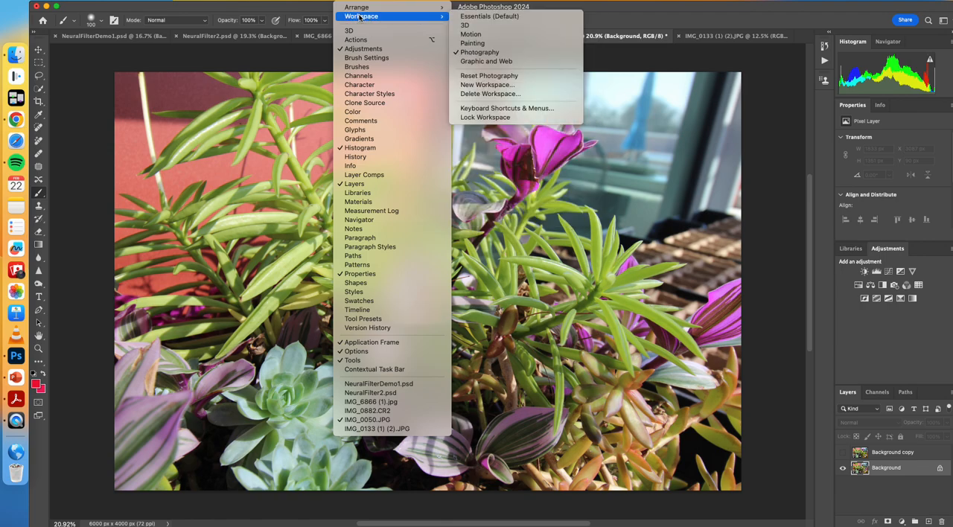
left_click(472, 43)
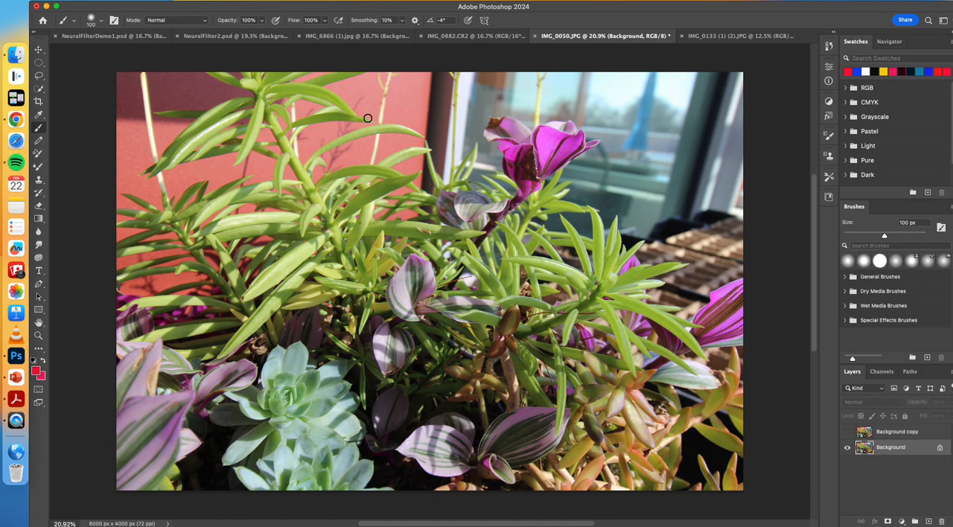
Step: Add a Black & White adjustment layer directly above the Background layer
left_click(339, 4)
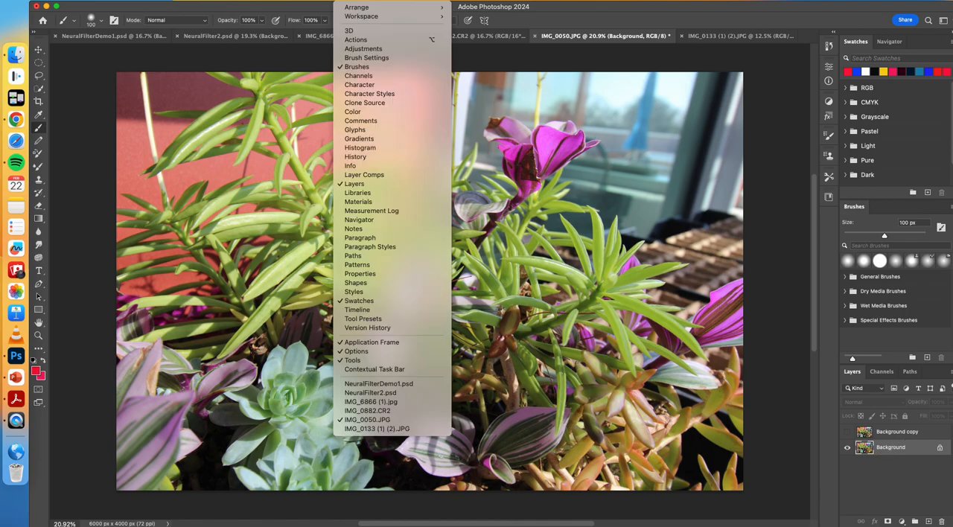
left_click(358, 47)
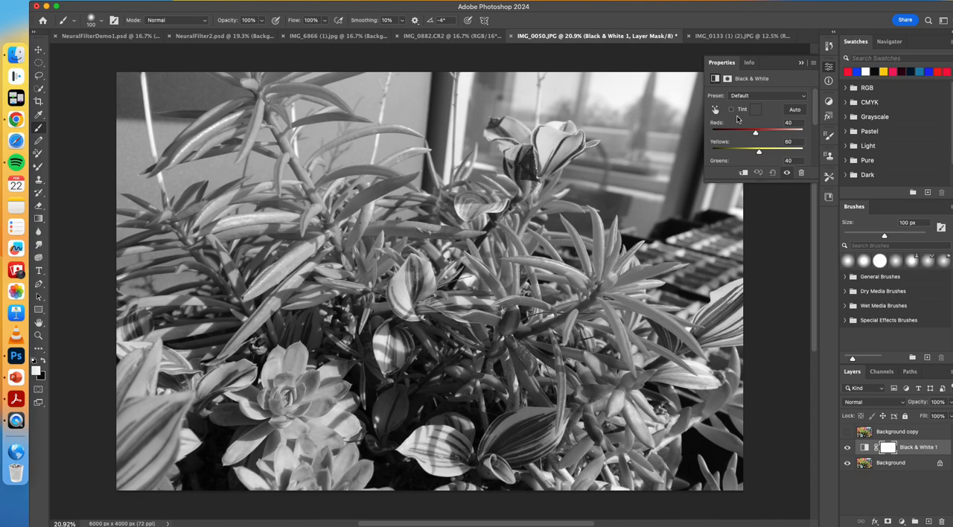
Step: Set the Black & White adjustment's Reds to -167 and Greens to 180, and collapse its settings
scroll(780, 136, "down", 3)
scroll(779, 136, "up", 3)
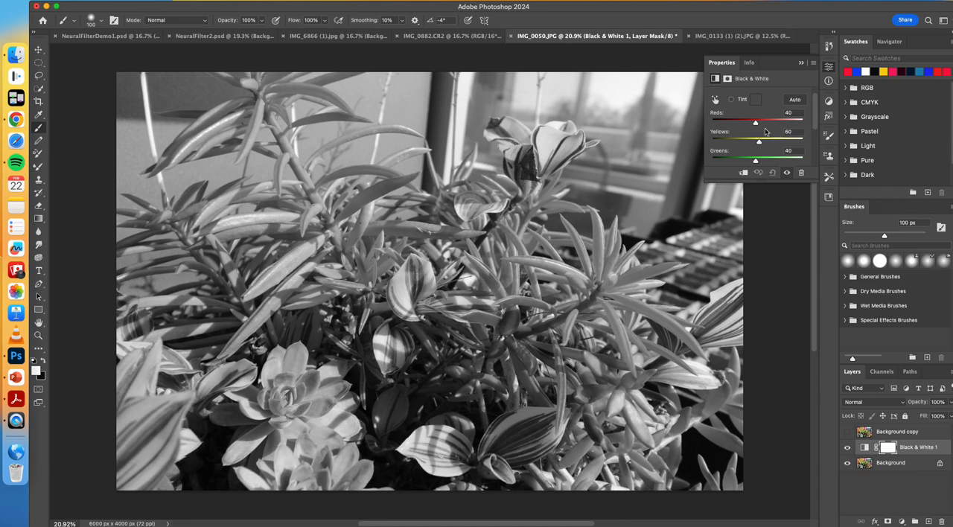
left_click(756, 123)
left_click_drag(757, 124, 717, 117)
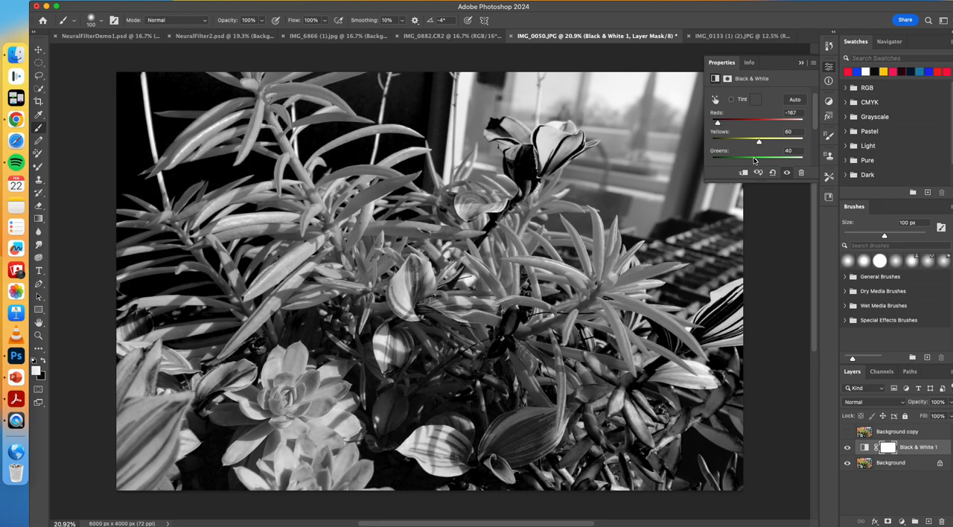
mouse_move(753, 161)
left_mouse_down()
mouse_move(782, 162)
mouse_move(760, 158)
left_mouse_up()
scroll(781, 149, "down", 2)
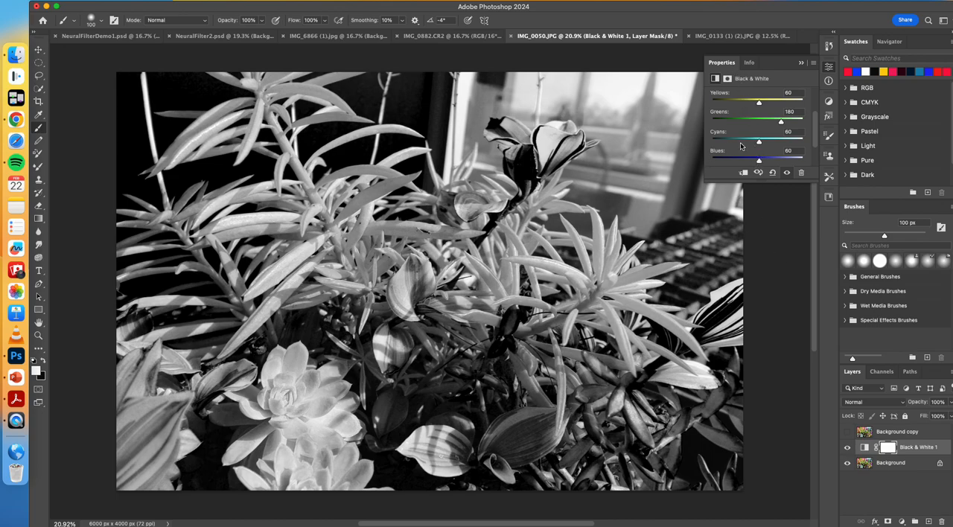
scroll(754, 107, "up", 3)
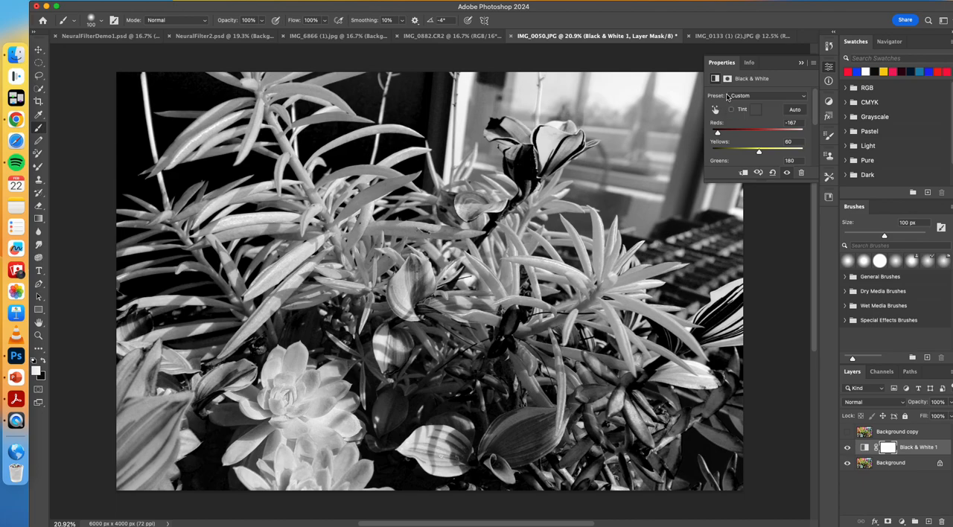
left_click(801, 63)
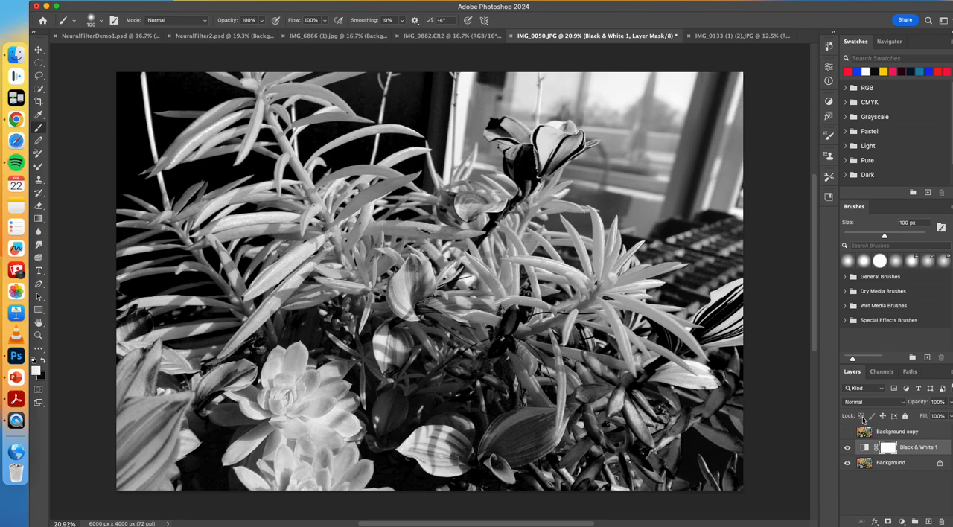
Step: Select the Background copy layer and make it visible
left_click(866, 438)
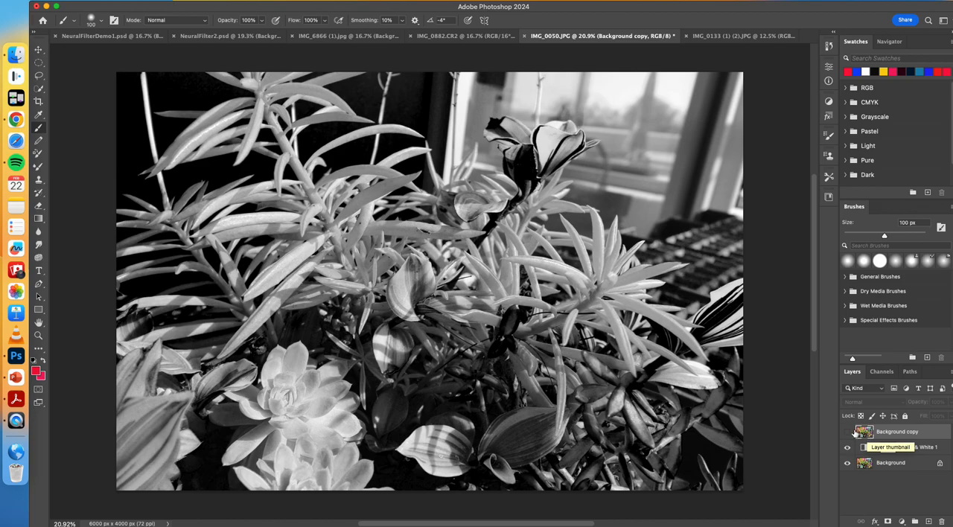
left_click(846, 432)
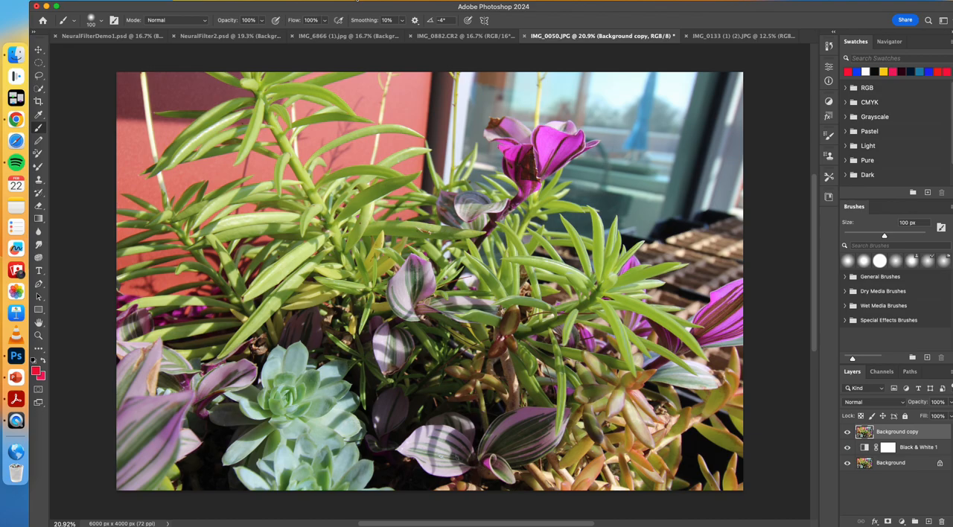
Step: Choose the Color Replacement tool and set the foreground color to yellow
left_click(39, 154)
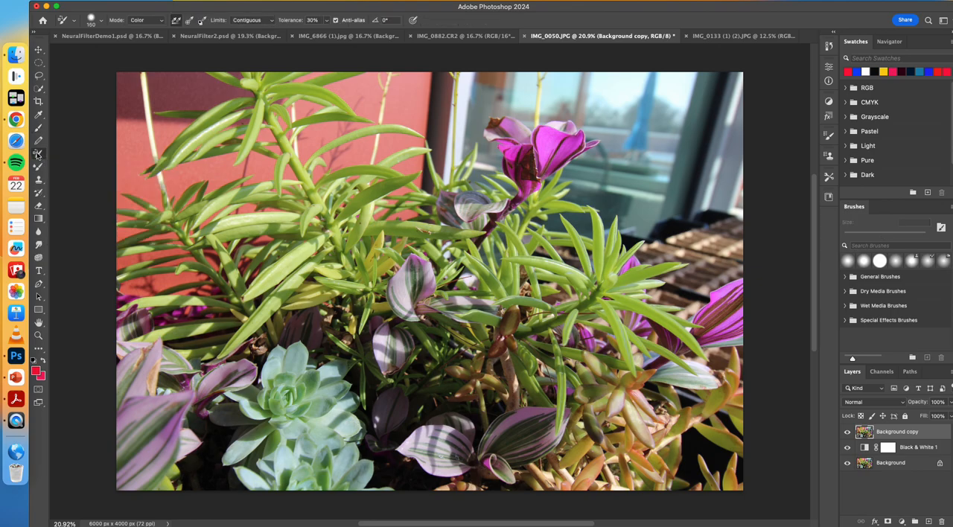
left_click(36, 371)
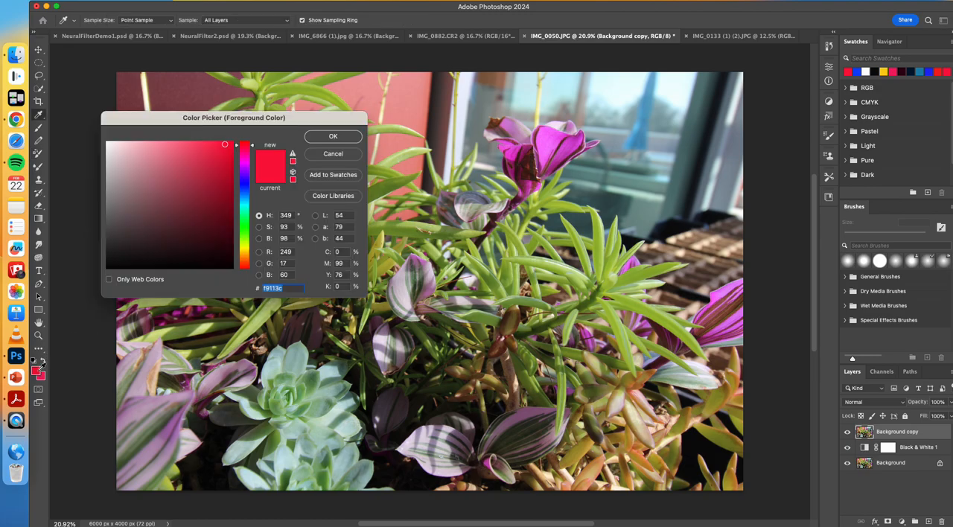
left_click(247, 249)
left_click(322, 140)
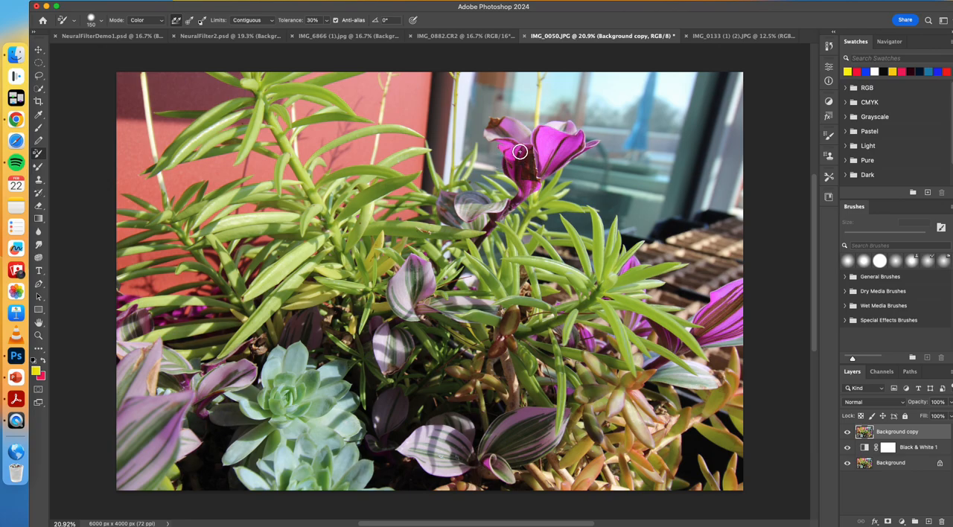
Step: Enlarge the Color Replacement brush and recolor the upper purple flower's petals yellow on the Background copy layer
key("bracketright")
key("bracketright")
key("bracketright")
mouse_move(522, 169)
left_mouse_down()
mouse_move(516, 141)
mouse_move(497, 127)
mouse_move(531, 140)
mouse_move(542, 169)
mouse_move(555, 132)
mouse_move(545, 135)
mouse_move(571, 136)
mouse_move(540, 168)
mouse_move(562, 134)
left_mouse_up()
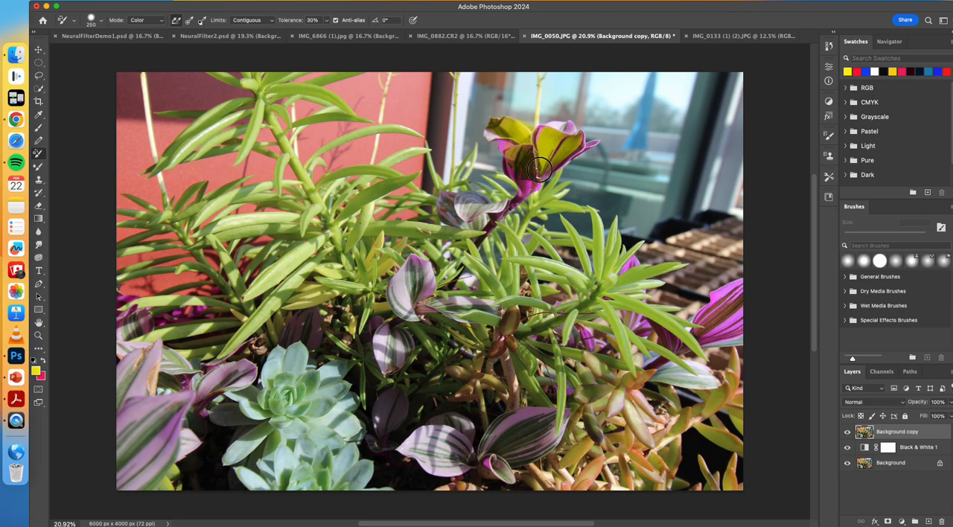
mouse_move(533, 174)
left_mouse_down()
mouse_move(514, 140)
mouse_move(517, 155)
mouse_move(498, 134)
mouse_move(527, 169)
mouse_move(527, 192)
mouse_move(536, 179)
mouse_move(514, 201)
mouse_move(512, 160)
left_mouse_up()
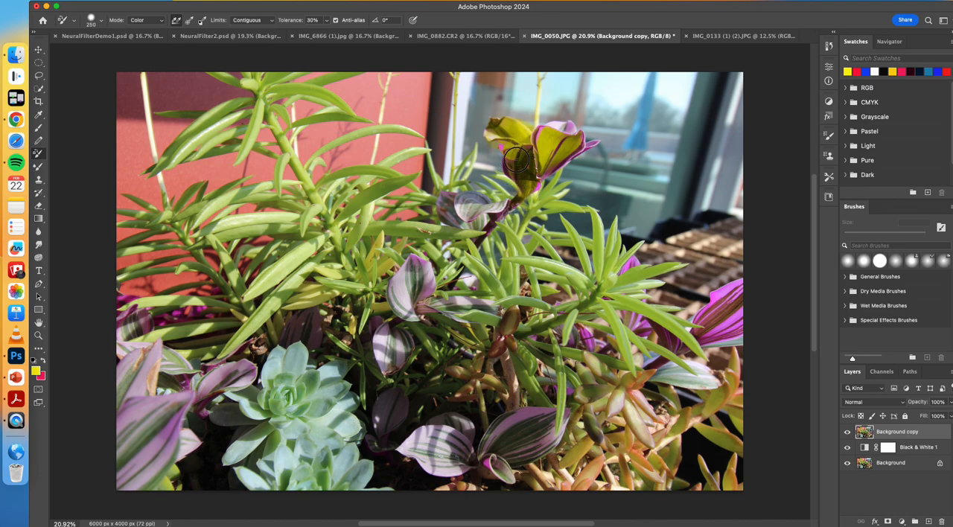
left_click_drag(564, 131, 583, 141)
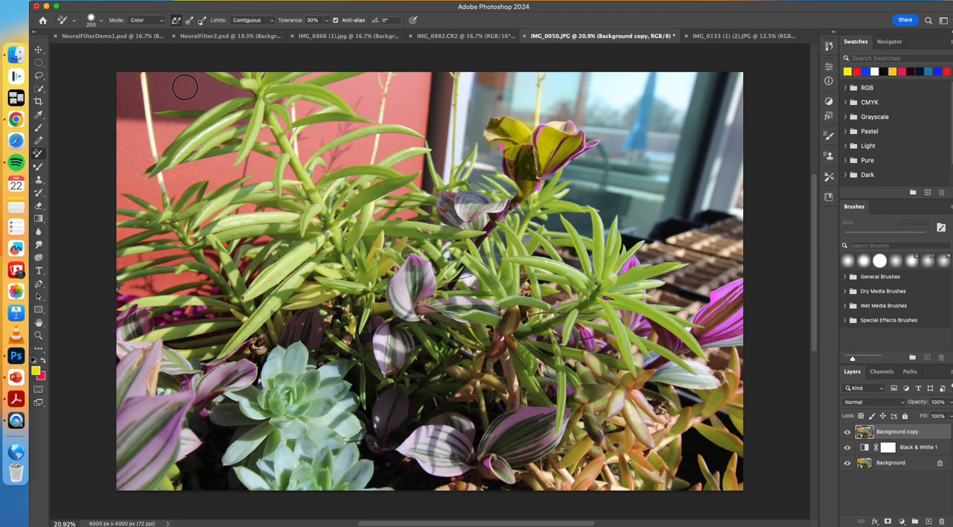
Step: Select the whole yellow flower with the Quick Selection tool and subtract the excess area beside its base
left_click(40, 89)
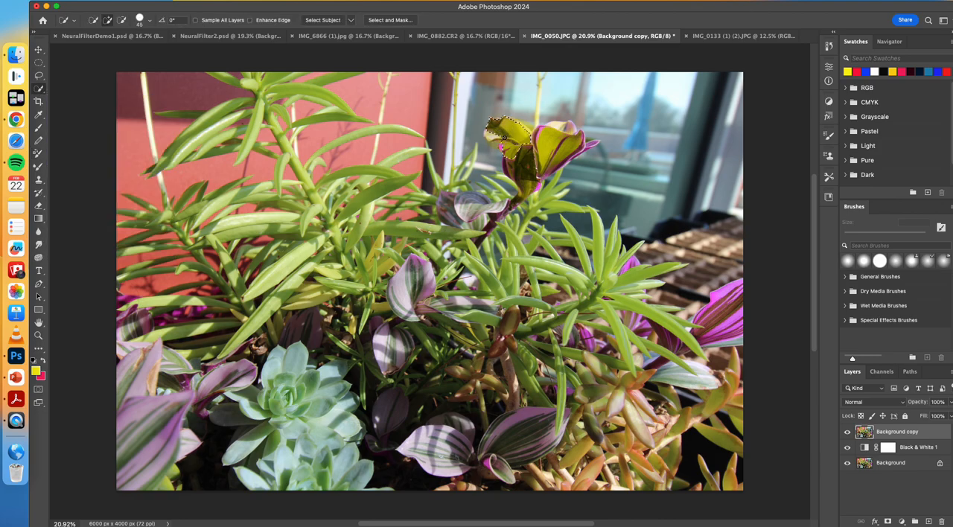
scroll(514, 145, "up", 3)
scroll(509, 149, "up", 3)
scroll(510, 149, "right", 3)
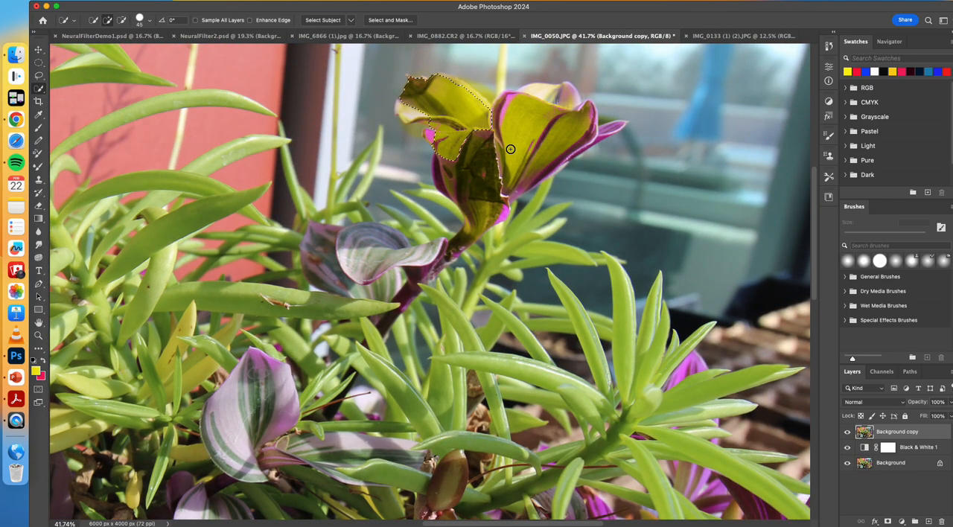
scroll(508, 149, "up", 3)
scroll(507, 149, "up", 2)
mouse_move(507, 149)
left_mouse_down()
mouse_move(488, 174)
mouse_move(483, 225)
mouse_move(560, 172)
mouse_move(559, 124)
left_mouse_up()
mouse_move(507, 138)
left_mouse_down()
mouse_move(513, 223)
mouse_move(575, 192)
left_mouse_up()
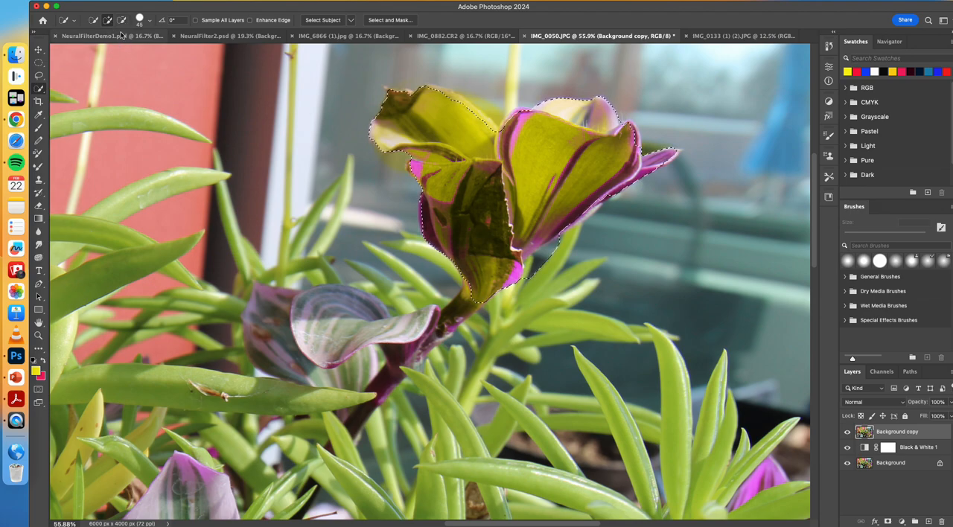
key("alt")
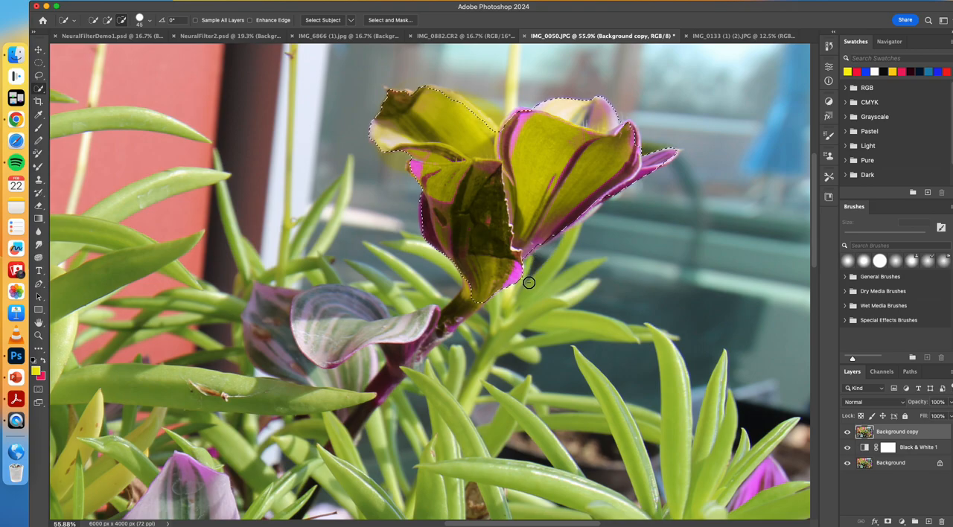
scroll(544, 273, "down", 5)
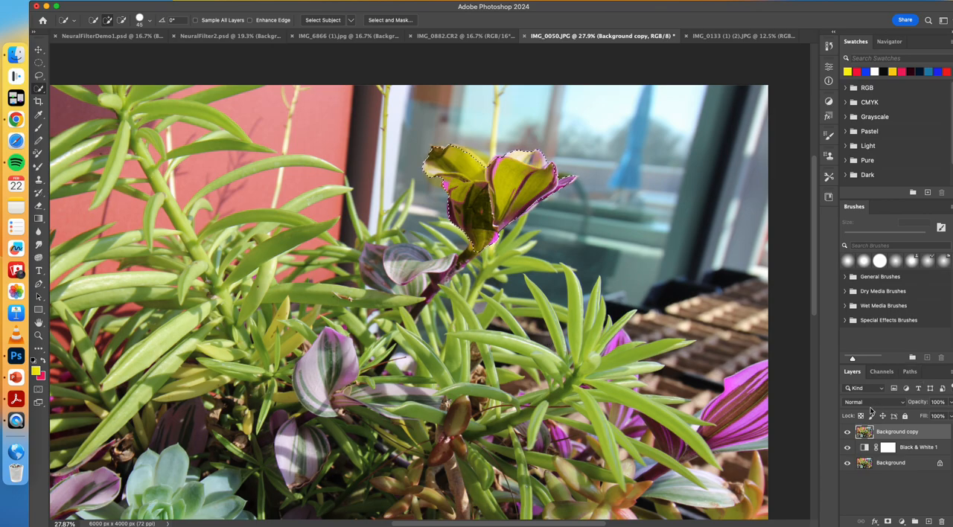
Step: Toggle the Background copy layer's visibility to compare the color photo with the black-and-white version
left_click(846, 433)
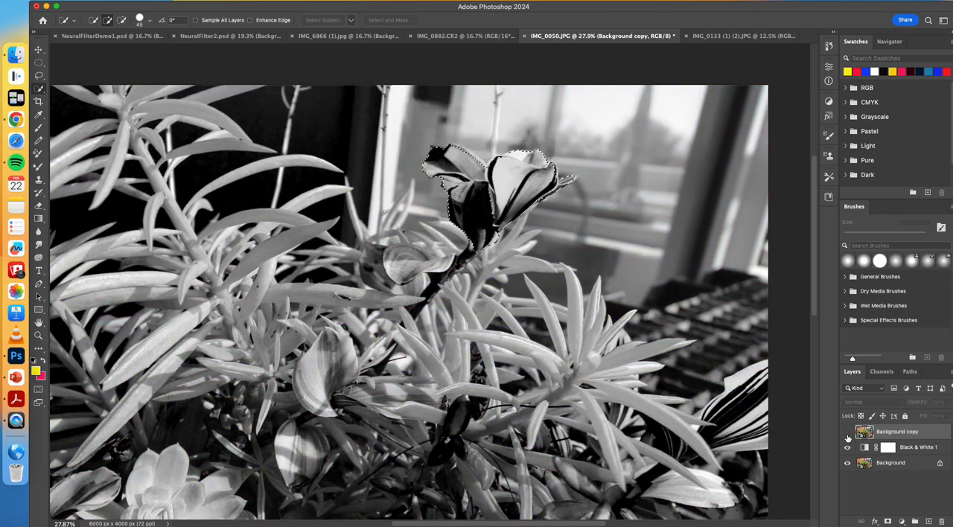
left_click(847, 433)
left_click(847, 434)
left_click(846, 434)
left_click(847, 433)
left_click(846, 434)
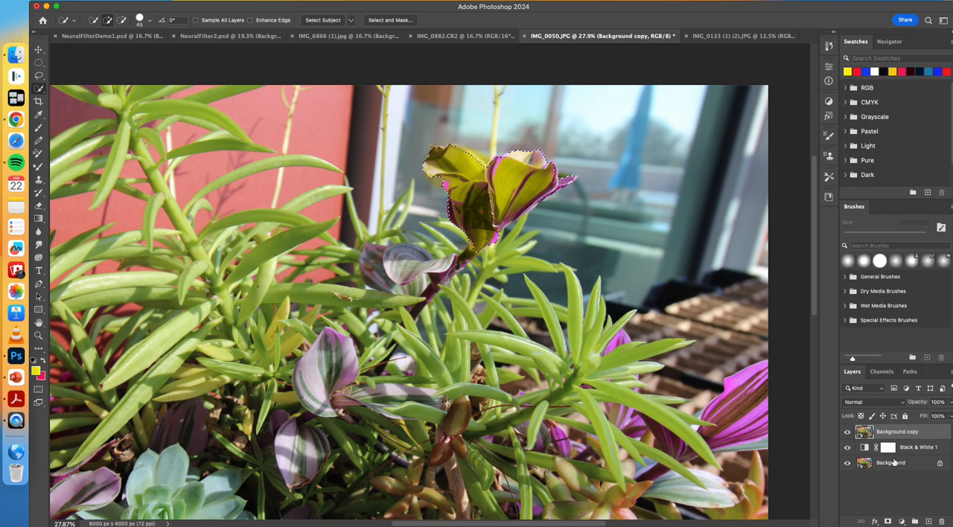
Step: Rename the Background copy layer "yellow flower" and add a layer mask from the flower selection
double_click(893, 433)
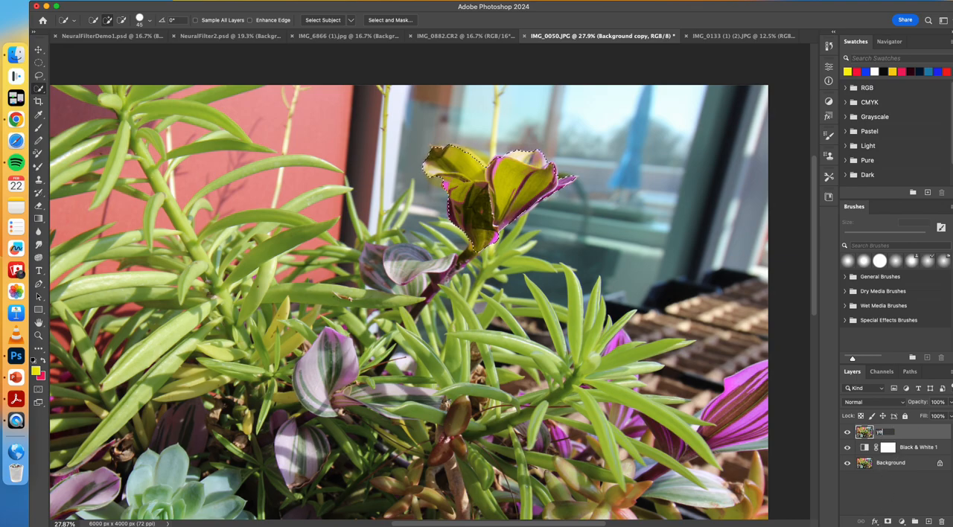
type("yellow flower")
key("Return")
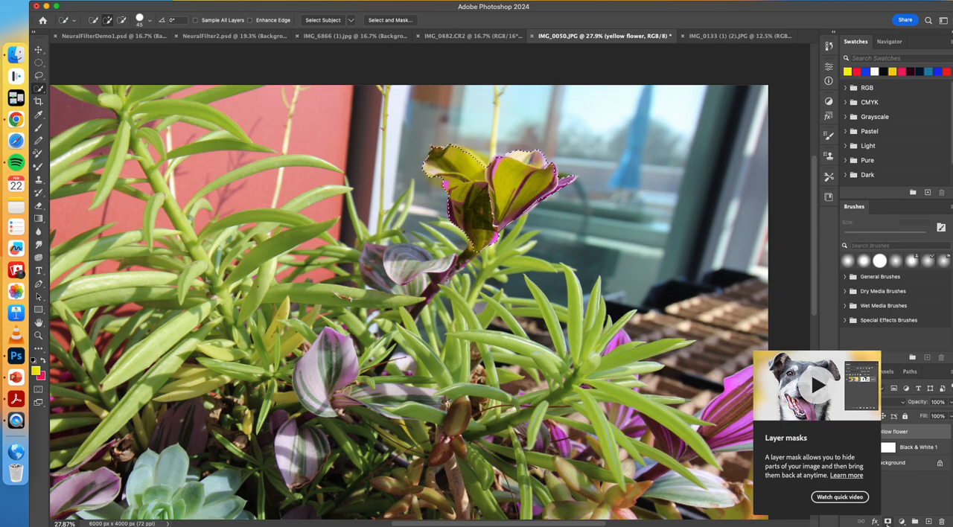
left_click(887, 523)
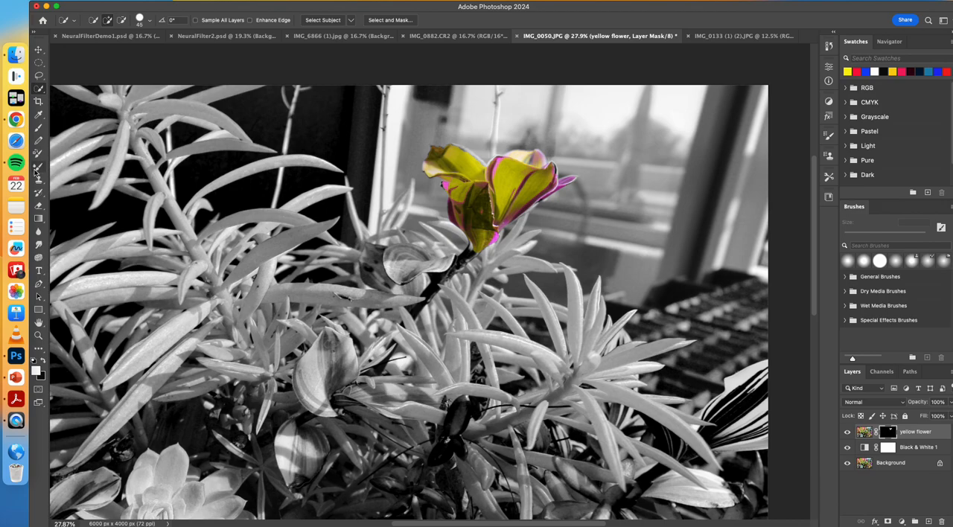
Step: Paint white on the yellow flower layer's mask, enlarging the brush to 400 px, to bring back color in the leaves below the flower
left_click(37, 129)
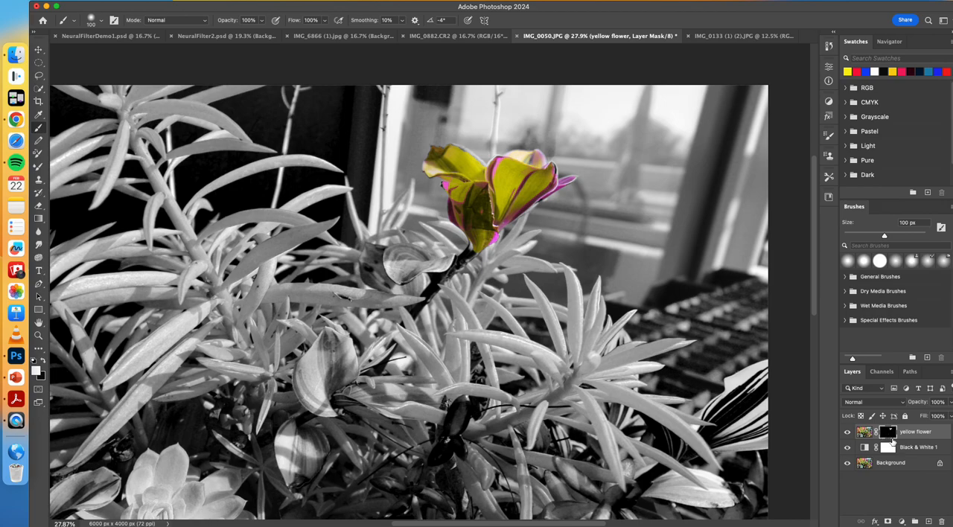
left_click(862, 437)
left_click(887, 434)
key("bracketright")
key("bracketright")
key("bracketright")
mouse_move(349, 241)
left_mouse_down()
mouse_move(428, 241)
mouse_move(389, 285)
left_mouse_up()
key("bracketright")
key("bracketright")
key("bracketright")
key("bracketright")
mouse_move(386, 320)
left_mouse_down()
mouse_move(394, 251)
mouse_move(339, 212)
mouse_move(296, 208)
mouse_move(255, 224)
mouse_move(457, 257)
mouse_move(426, 280)
mouse_move(478, 295)
mouse_move(469, 333)
mouse_move(514, 326)
mouse_move(473, 379)
mouse_move(446, 345)
mouse_move(453, 327)
mouse_move(362, 348)
mouse_move(347, 337)
mouse_move(327, 398)
mouse_move(292, 378)
mouse_move(306, 432)
mouse_move(271, 463)
mouse_move(310, 451)
left_mouse_up()
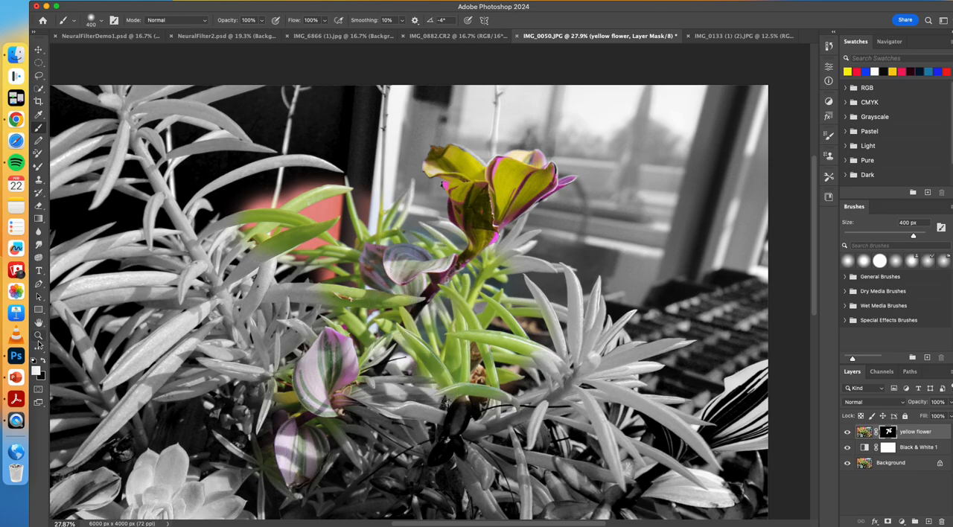
Step: Paint black on the mask to hide the color around the flower and the striped purple leaves
left_click(43, 362)
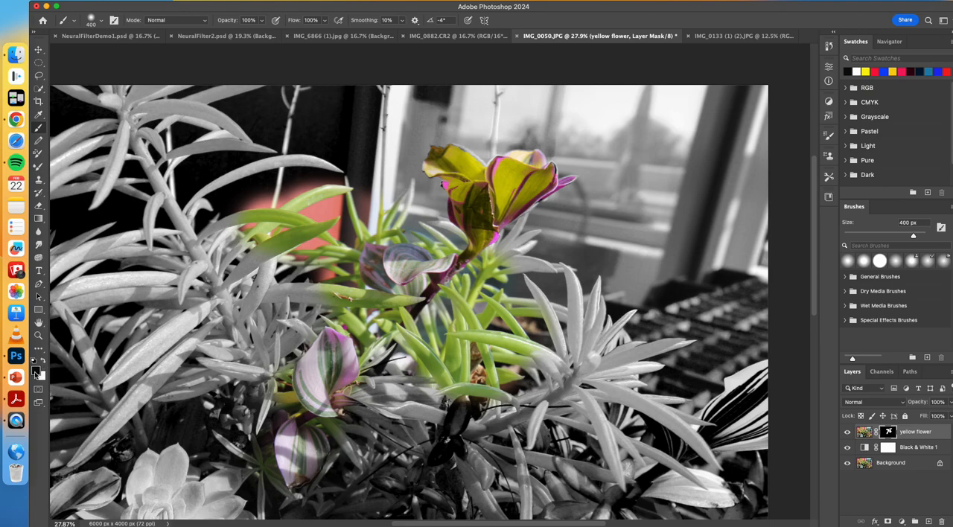
mouse_move(406, 347)
left_mouse_down()
mouse_move(491, 307)
mouse_move(433, 309)
mouse_move(488, 264)
mouse_move(497, 322)
mouse_move(356, 481)
mouse_move(407, 408)
mouse_move(479, 377)
mouse_move(596, 274)
left_mouse_up()
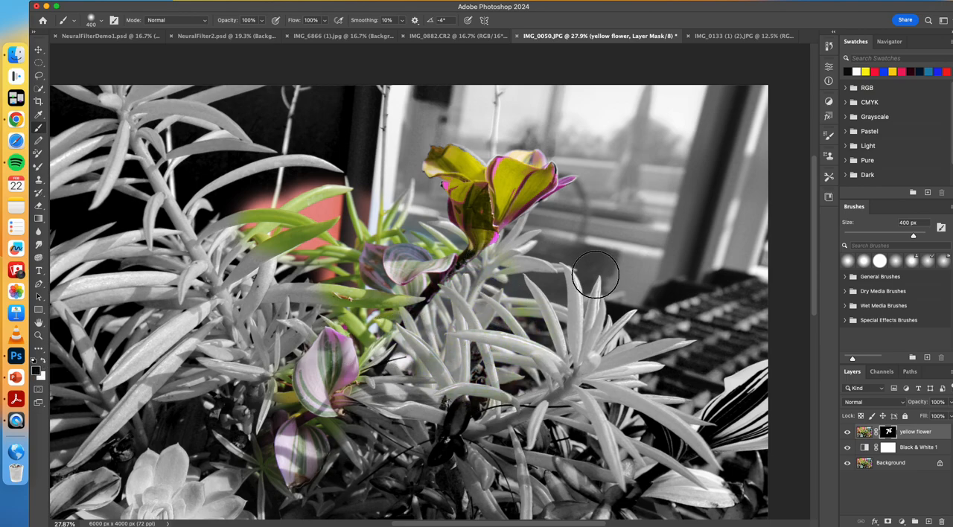
mouse_move(442, 237)
left_mouse_down()
mouse_move(362, 207)
mouse_move(228, 222)
mouse_move(321, 234)
mouse_move(339, 260)
mouse_move(341, 296)
mouse_move(367, 312)
left_mouse_up()
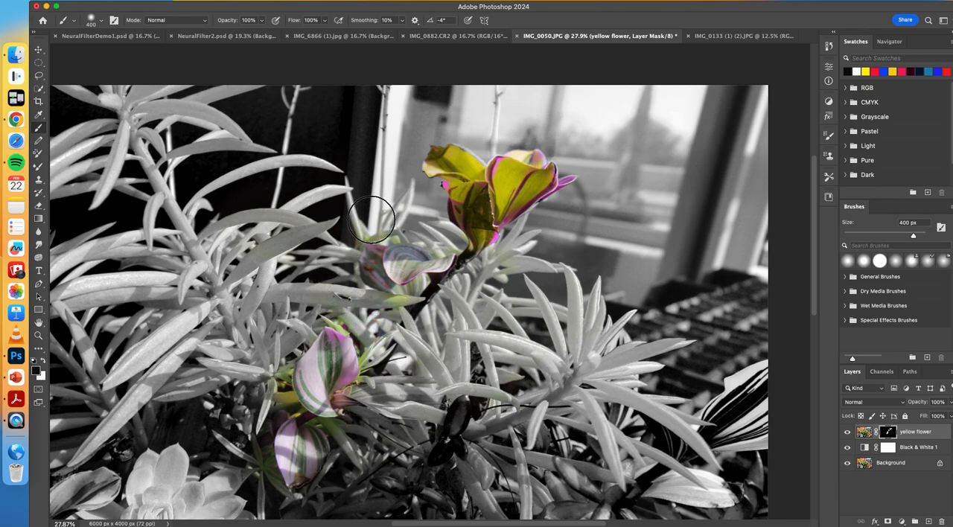
left_click_drag(271, 384, 273, 391)
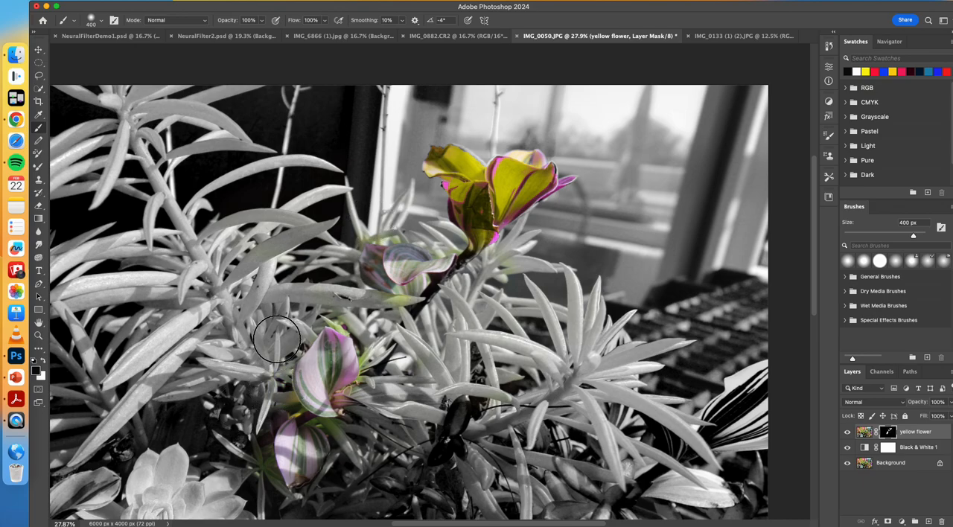
left_click_drag(404, 301, 389, 277)
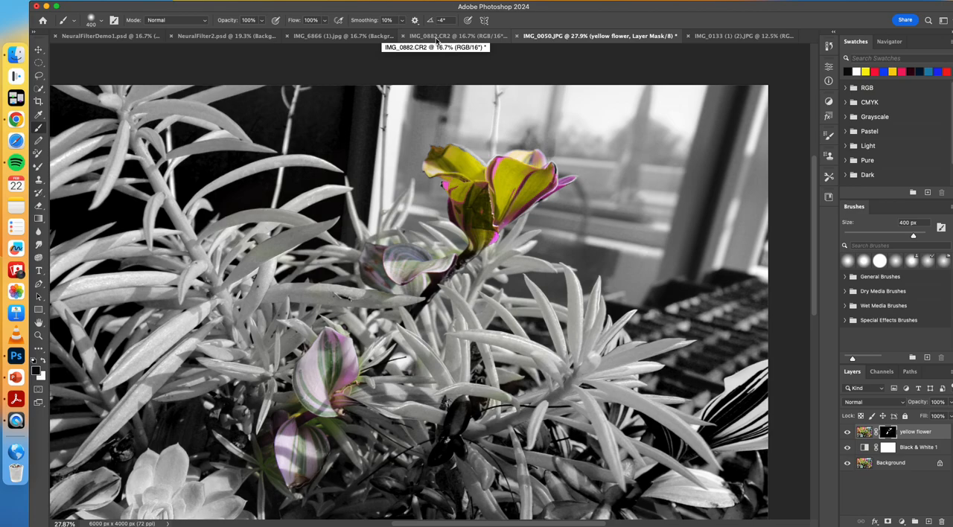
Step: Switch to the IMG_0882.CR2 document, duplicate its Background layer and add an empty layer above the copy
left_click(436, 39)
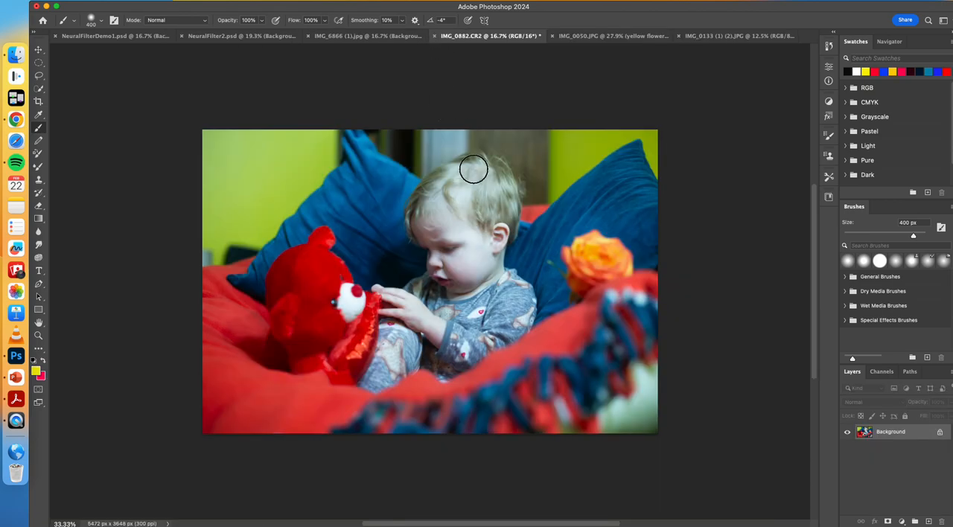
left_click_drag(868, 433, 928, 521)
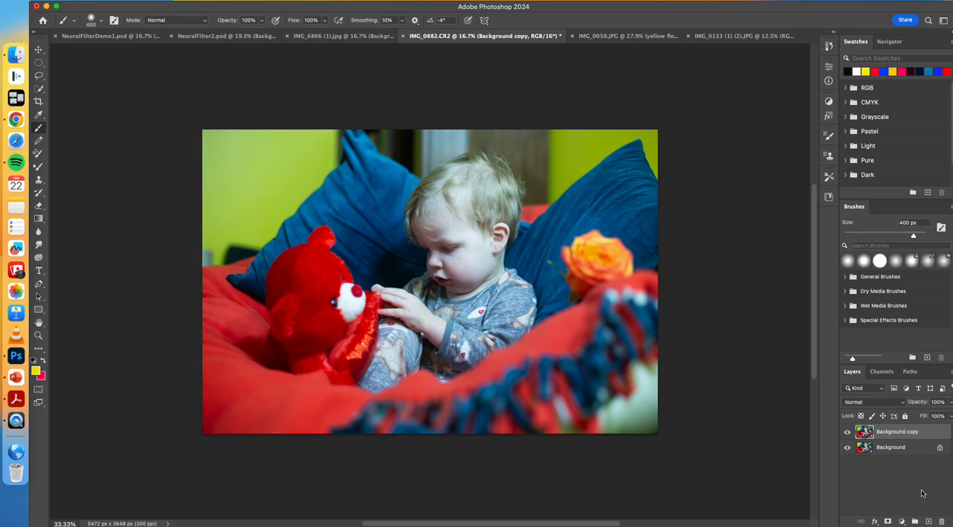
left_click(929, 522)
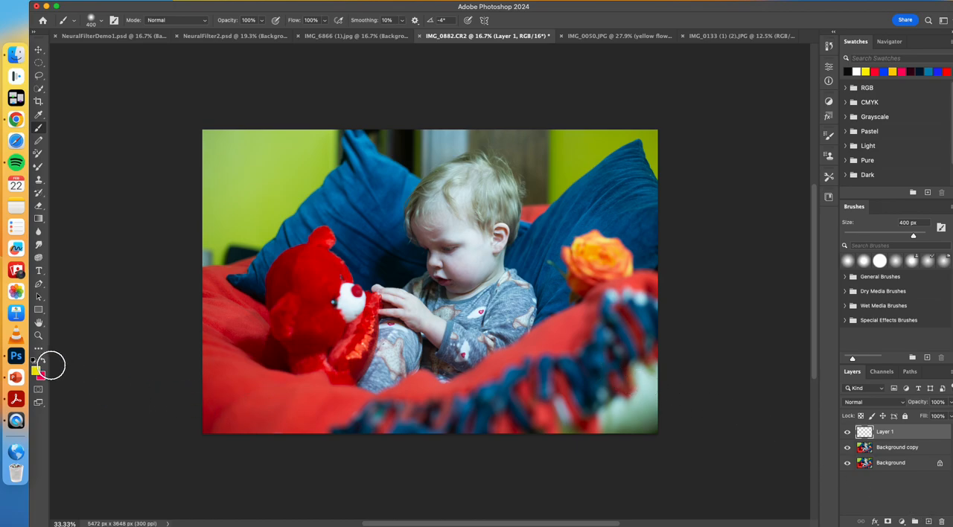
Step: Set the foreground color to blue (2111f9) and fill Layer 1 with it at 100% opacity in Normal mode
left_click(36, 371)
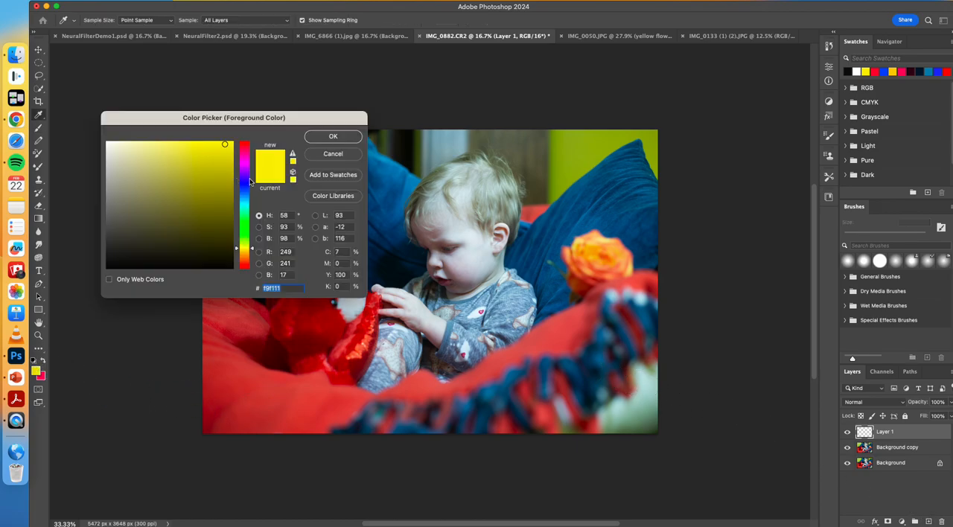
left_click(246, 183)
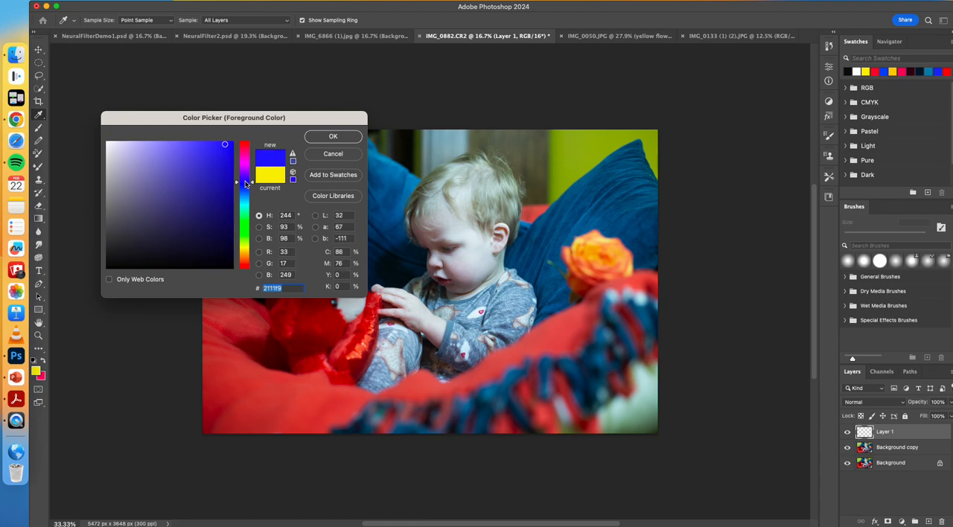
left_click(320, 136)
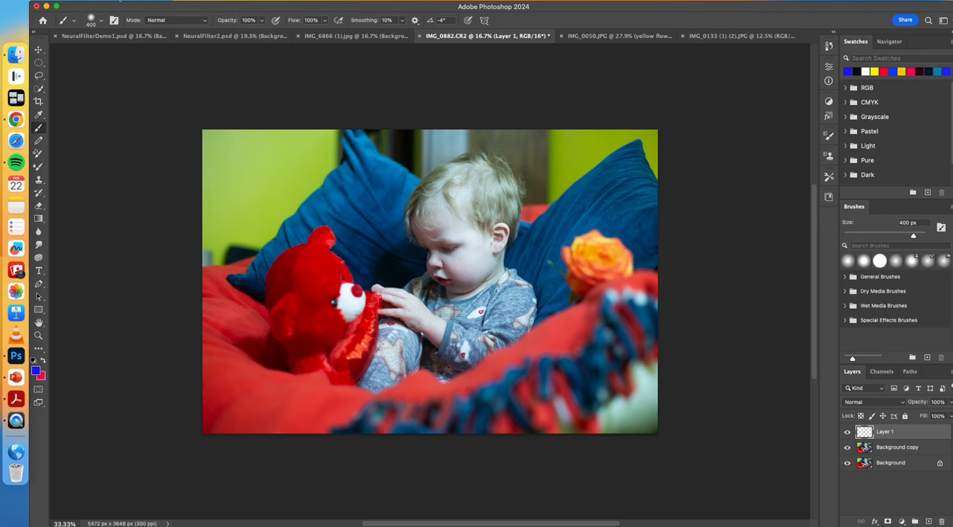
left_click(119, 4)
left_click(126, 147)
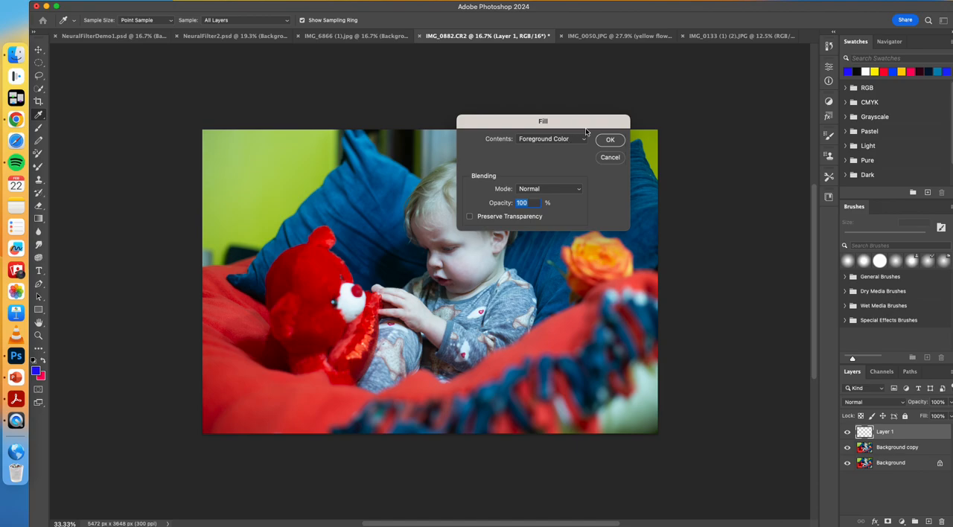
left_click(608, 140)
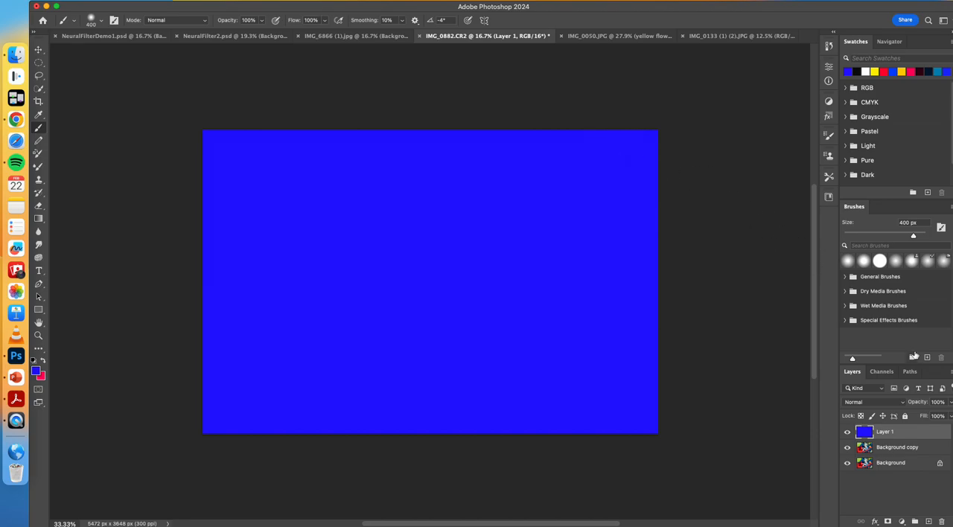
Step: Try Layer 1 at 13% opacity, comparing it with the layer hidden, and restore the opacity to 100%
left_click(949, 407)
left_click_drag(950, 416, 911, 417)
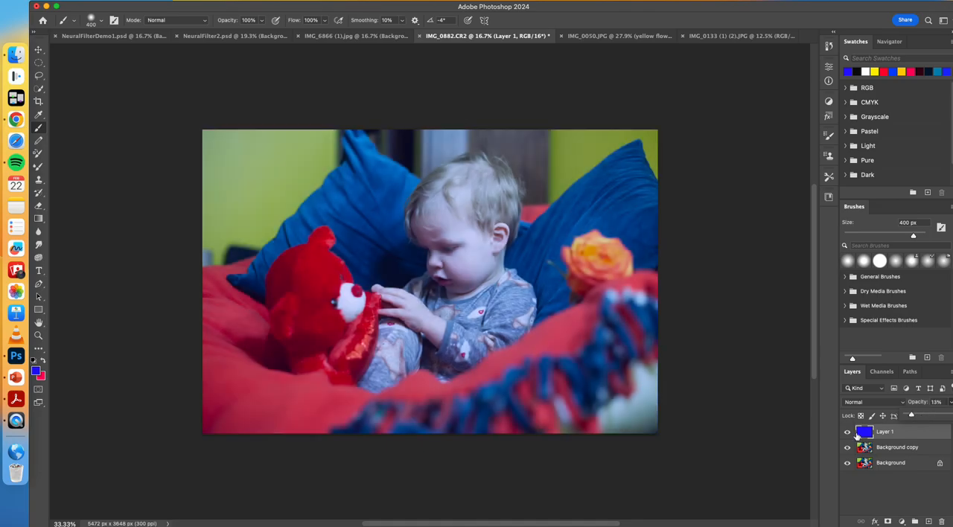
left_click(847, 433)
left_click(848, 433)
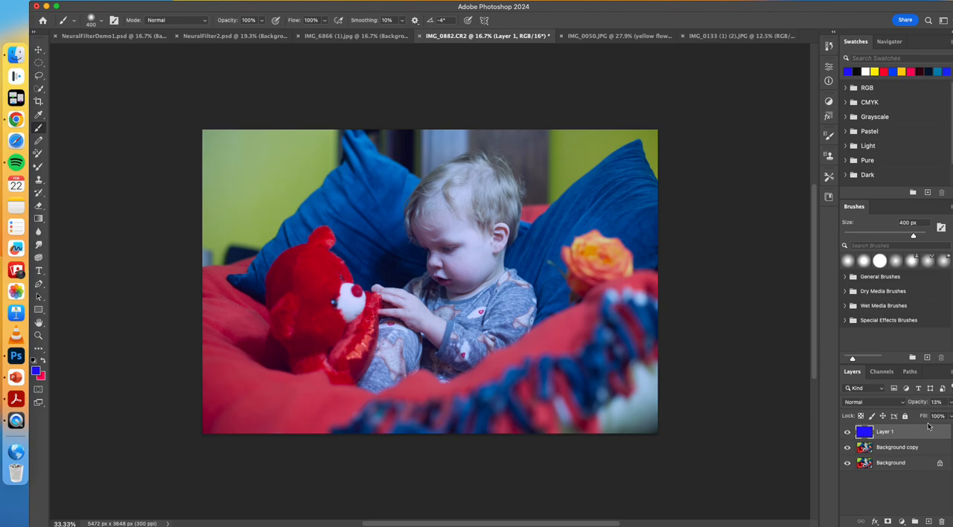
left_click(950, 403)
left_click_drag(918, 418, 951, 417)
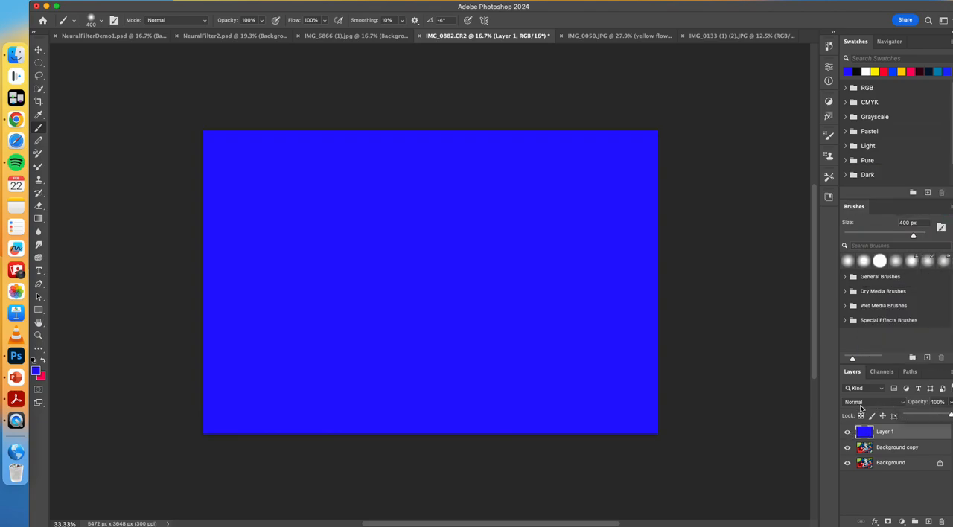
Step: Try the Color Burn blend mode on Layer 1
left_click(871, 406)
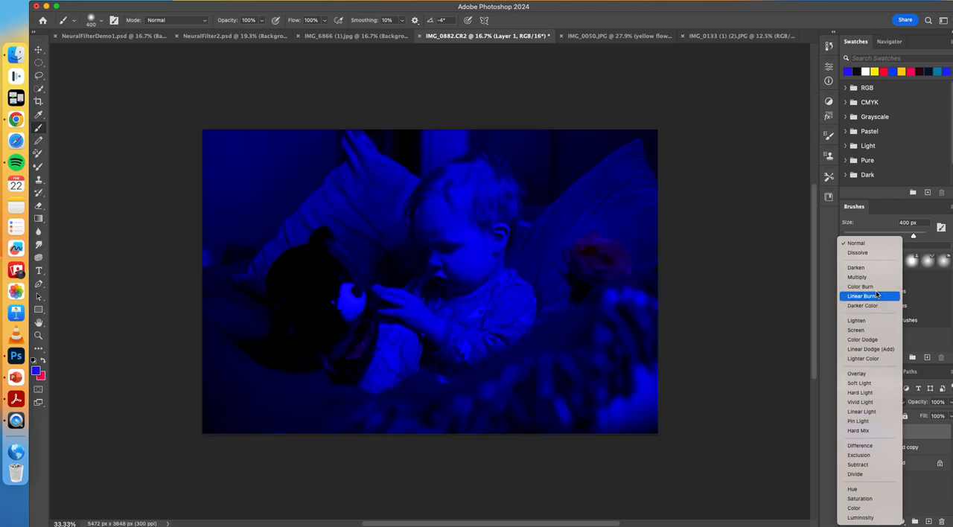
left_click(861, 286)
left_click(951, 402)
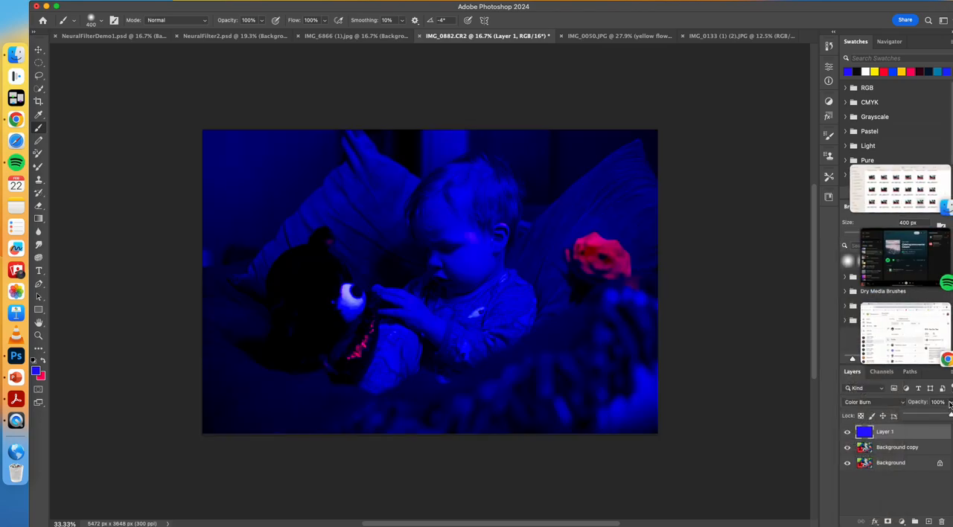
mouse_move(951, 416)
left_mouse_down()
mouse_move(925, 417)
mouse_move(951, 417)
left_mouse_up()
Step: Set Layer 1's blend mode to Soft Light with 84% opacity, and hide the layer
left_click(900, 404)
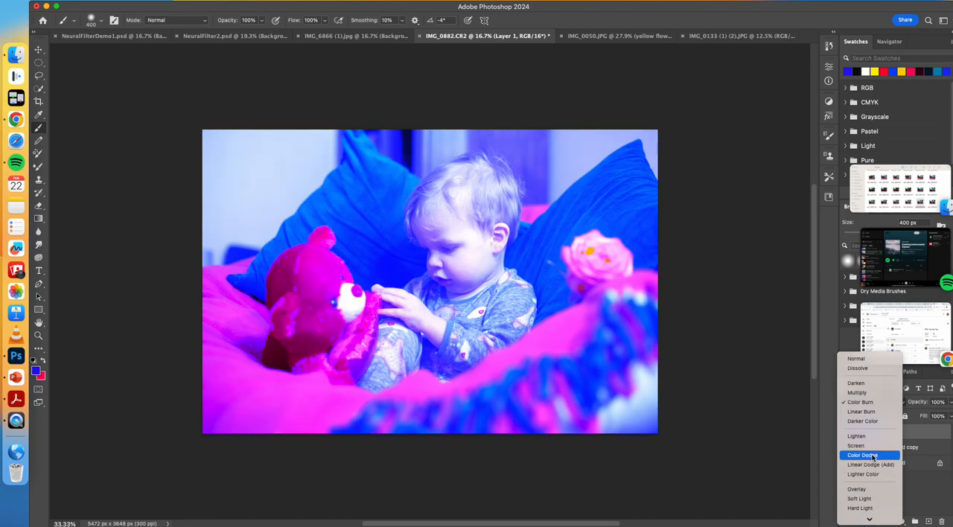
scroll(871, 453, "down", 5)
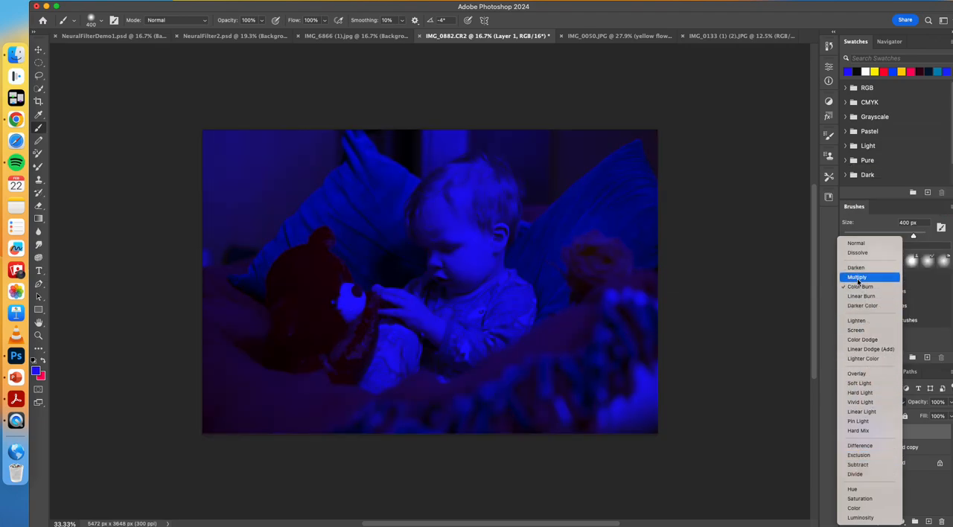
left_click(856, 383)
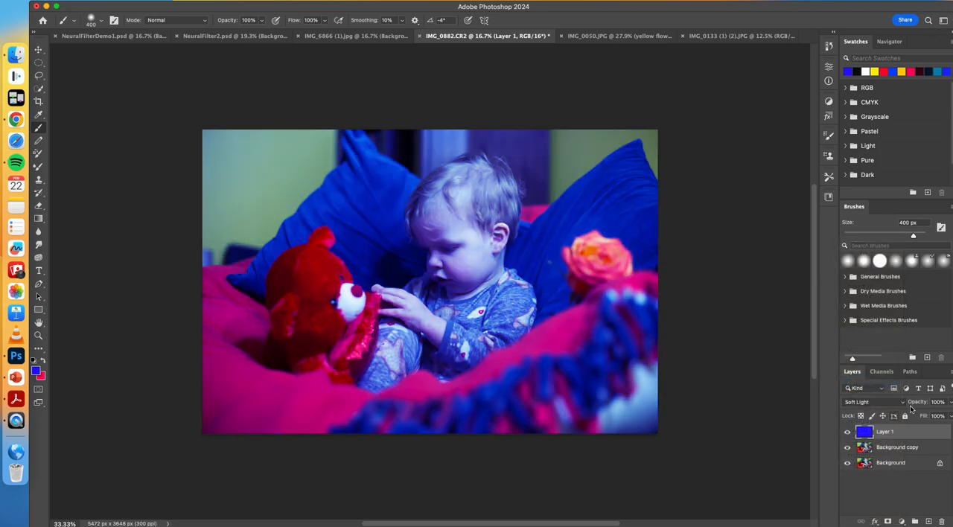
left_click(950, 416)
left_click_drag(943, 417, 944, 415)
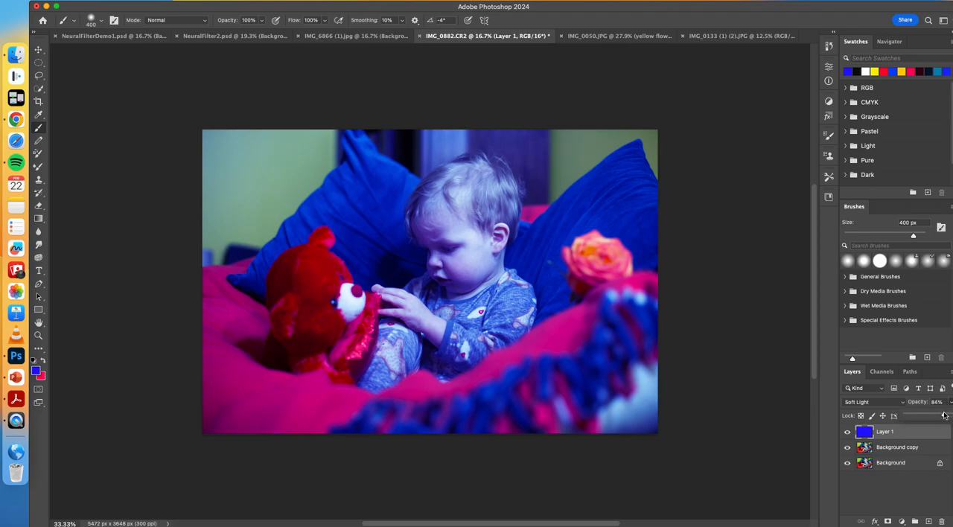
left_click(847, 432)
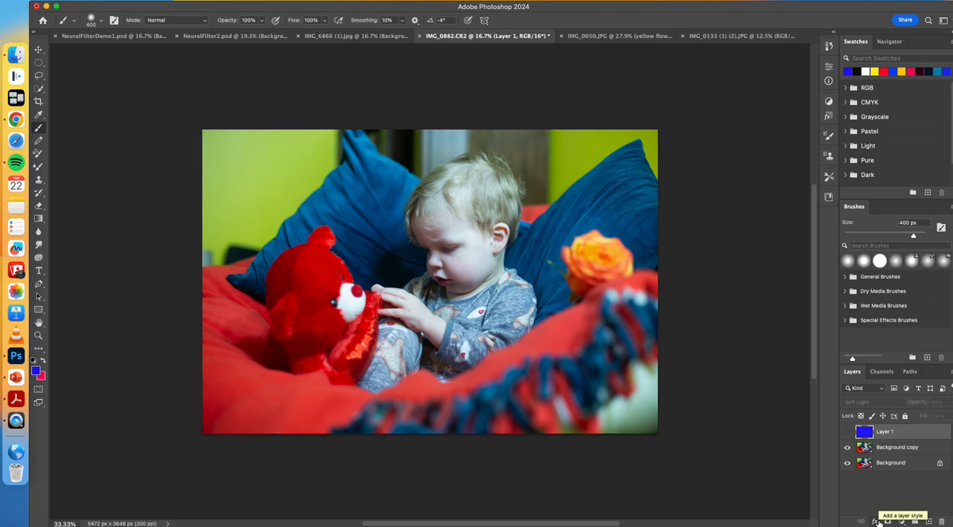
left_click(876, 521)
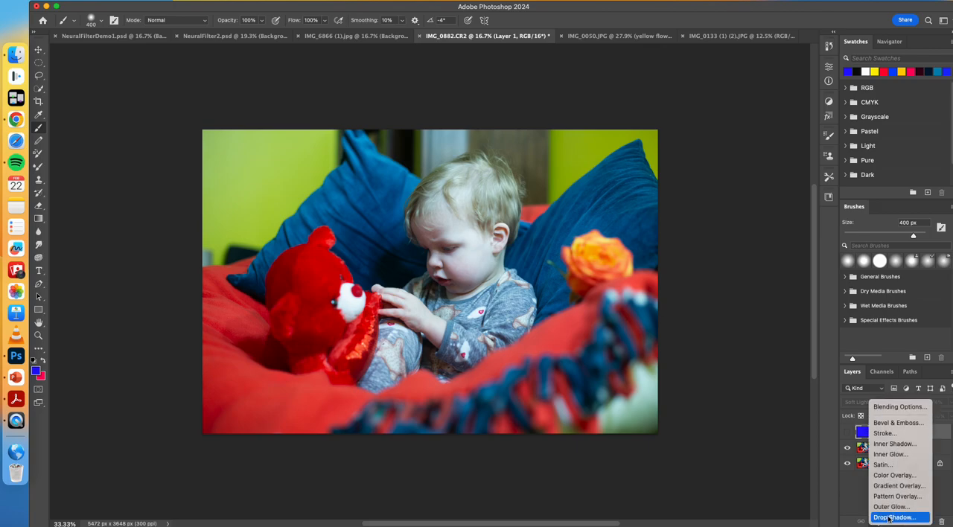
left_click(883, 482)
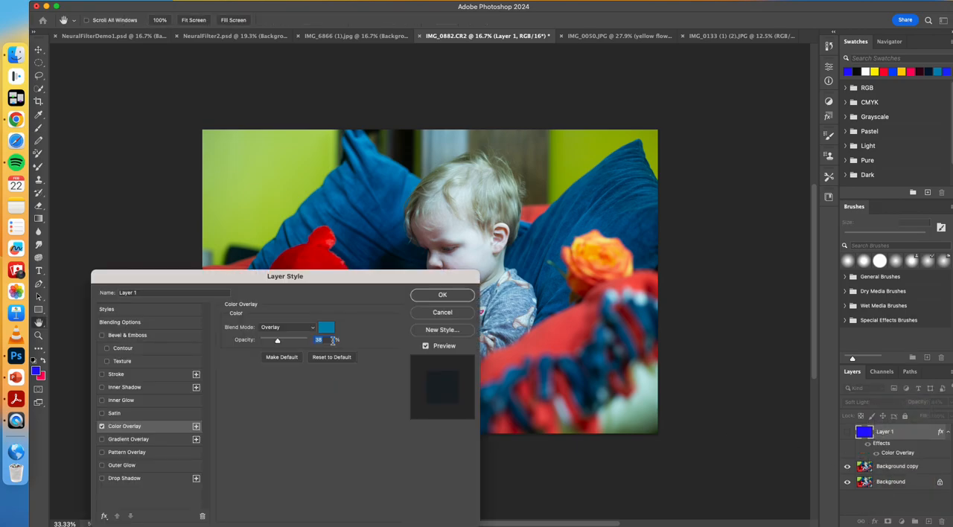
left_click_drag(276, 342, 298, 343)
left_click(287, 327)
left_click(280, 197)
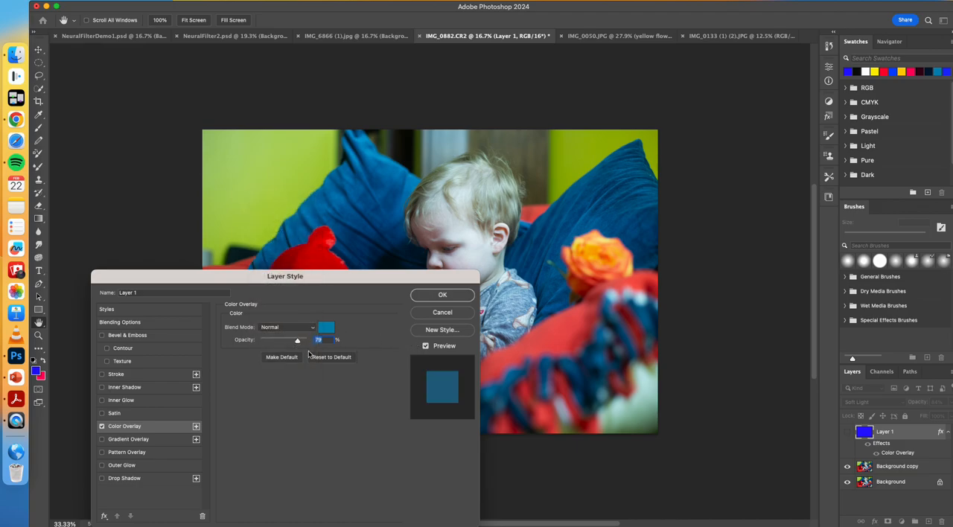
left_click_drag(295, 344, 290, 344)
left_click(443, 312)
Step: Show Layer 1 and apply a blue Color Overlay style to it in Overlay blend mode with increased opacity
left_click(846, 431)
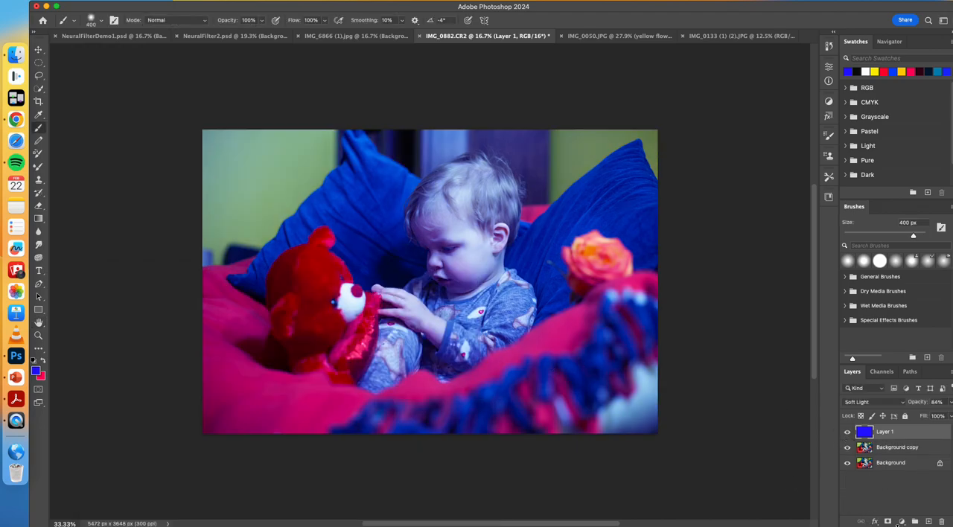
left_click(875, 522)
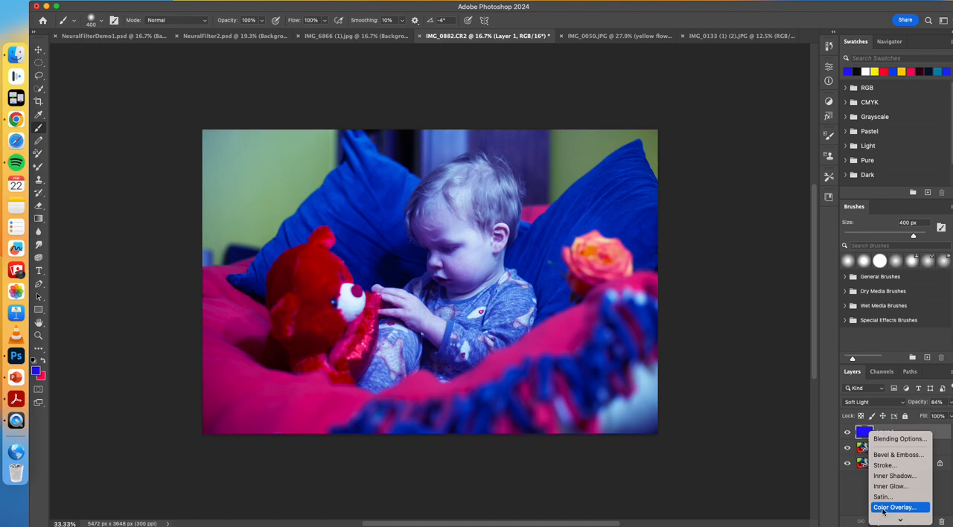
scroll(882, 511, "down", 3)
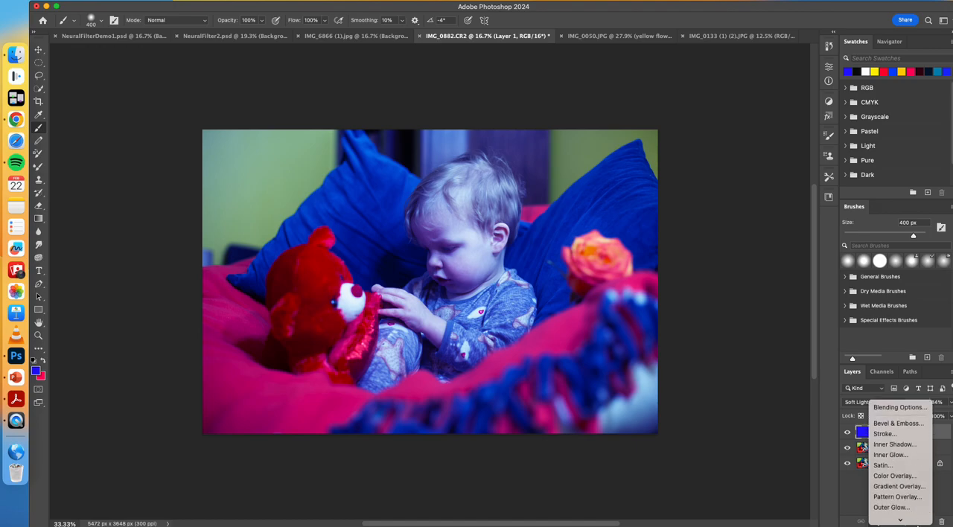
left_click(893, 475)
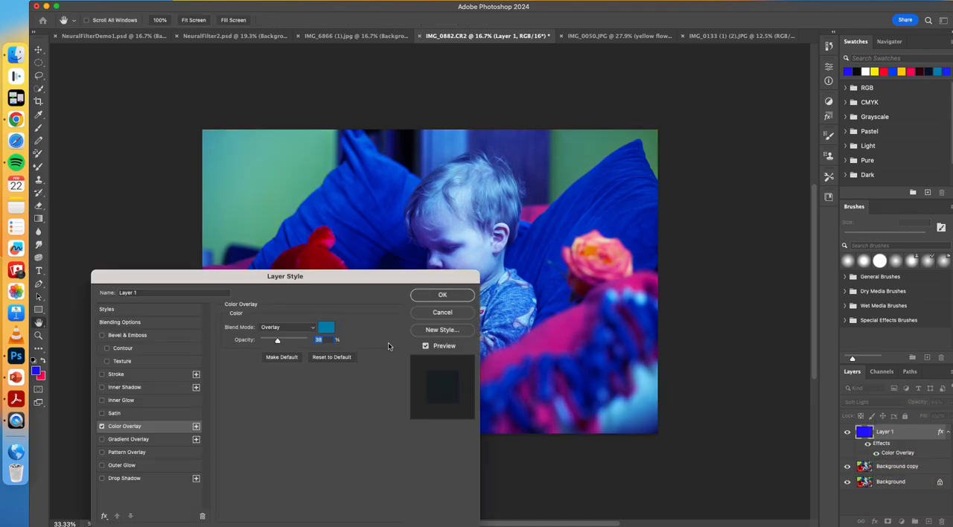
left_click_drag(277, 340, 295, 341)
left_click(441, 296)
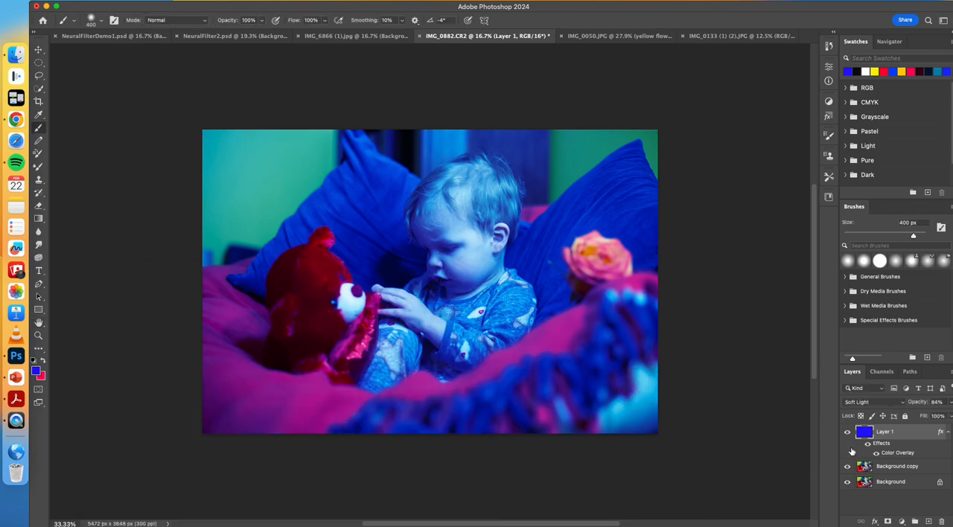
Step: Switch to the Photography workspace and add a Black & White adjustment layer directly above Background copy
left_click(886, 469)
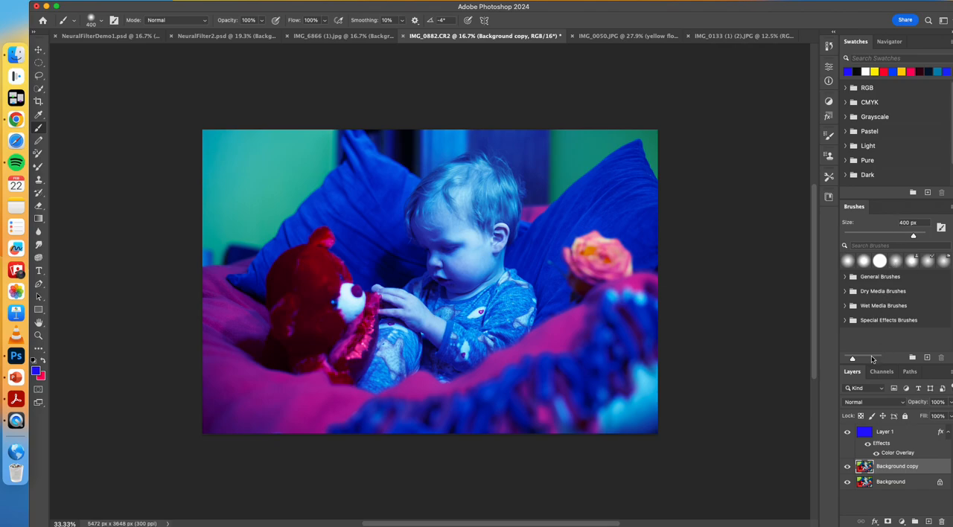
left_click(356, 1)
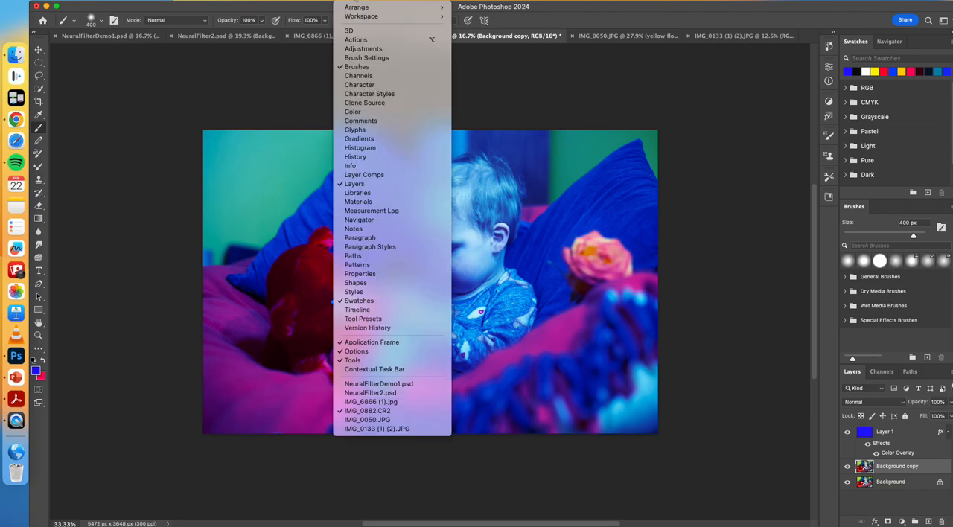
mouse_move(359, 16)
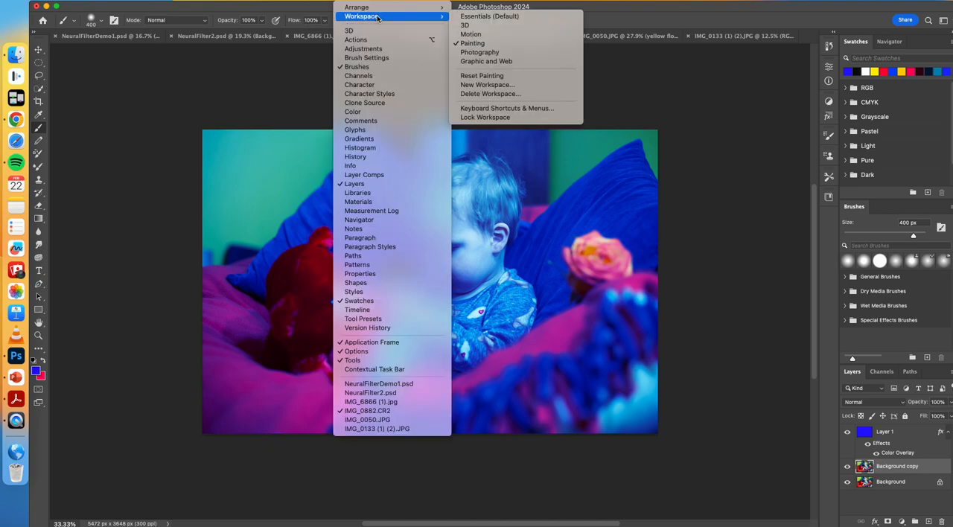
left_click(484, 43)
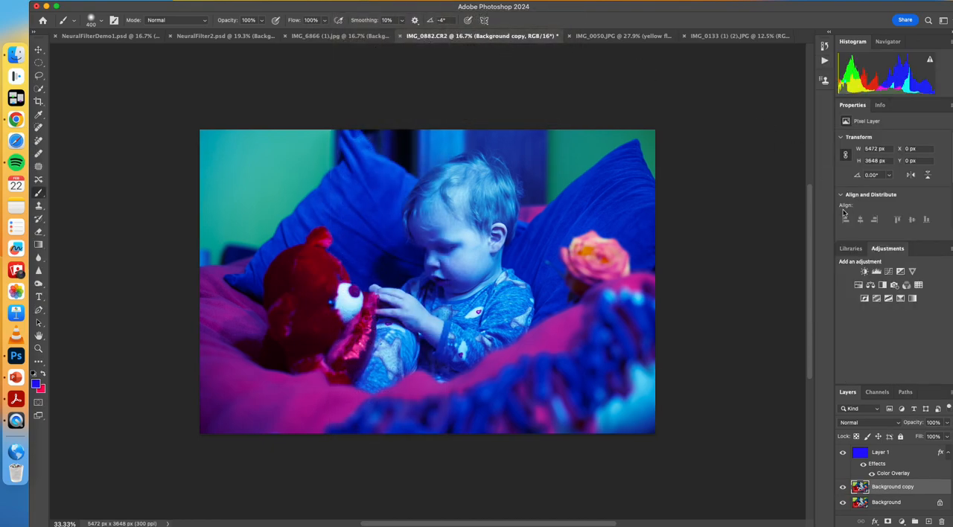
left_click(883, 286)
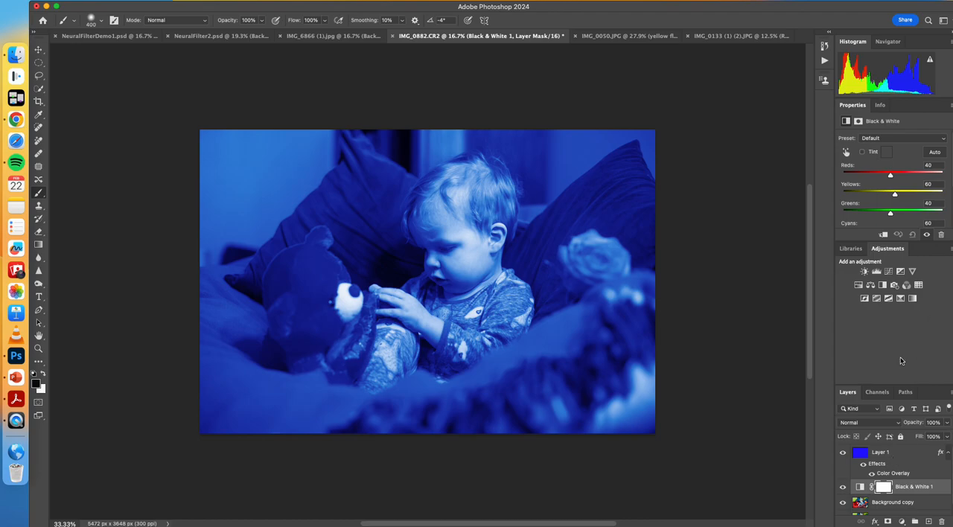
Step: Rename Layer 1 as Blue
left_click(893, 458)
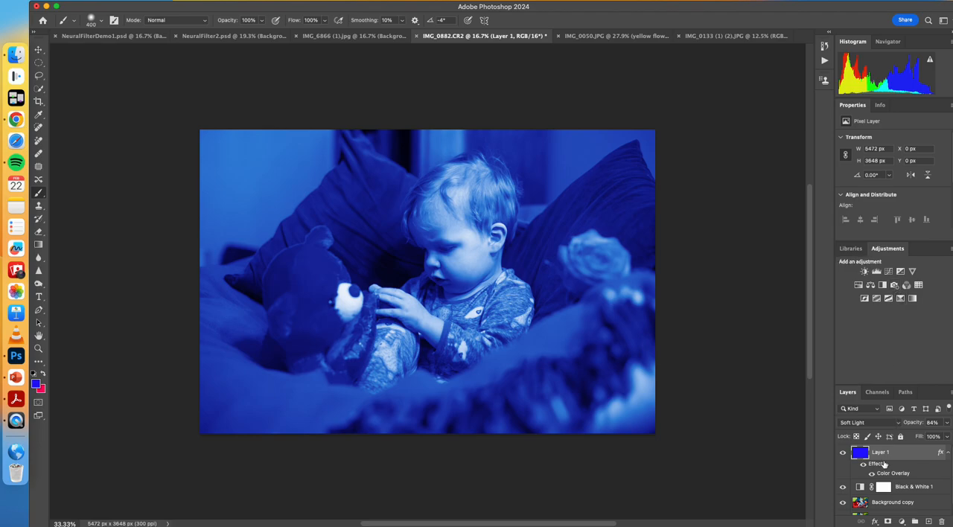
double_click(885, 455)
type("Blue")
key("Return")
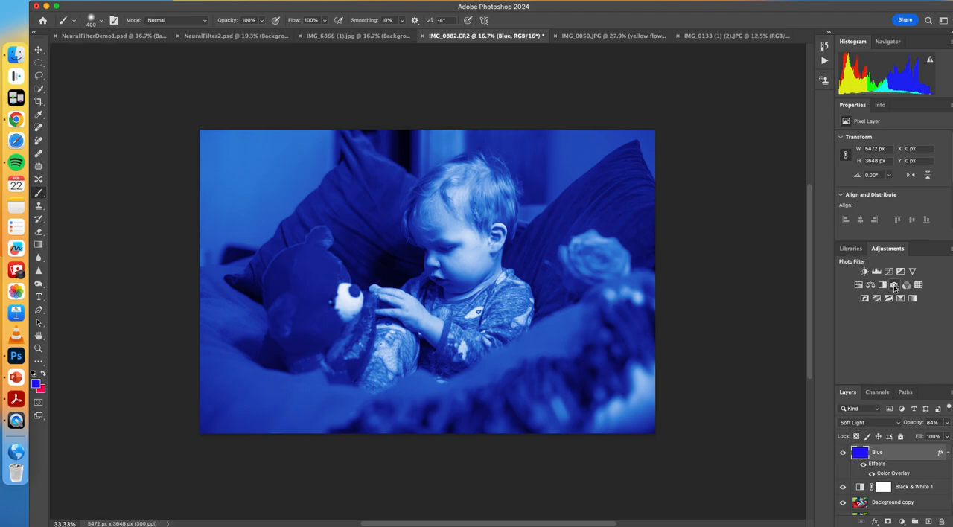
Step: Add a Warming Filter (85) Photo Filter adjustment layer, move it directly beneath the Blue layer and adjust its density
left_click(894, 286)
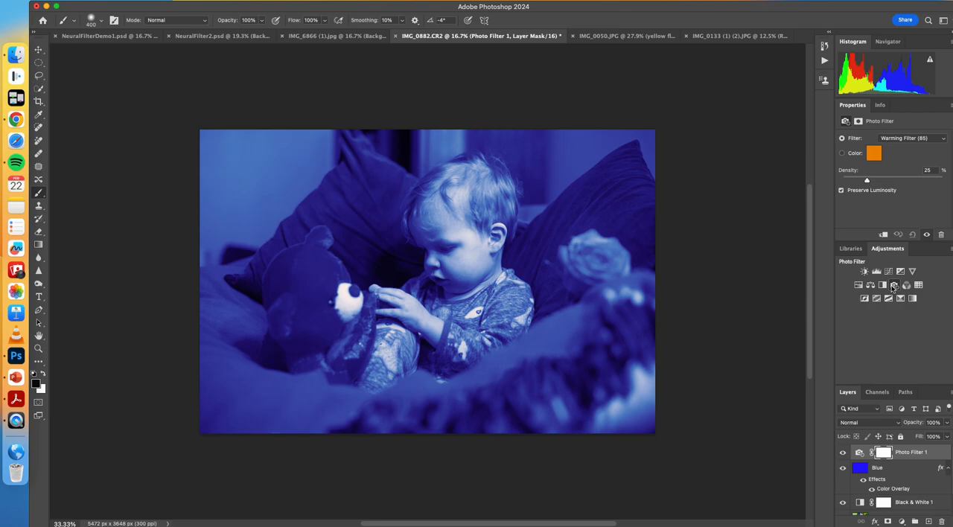
left_click_drag(867, 180, 926, 186)
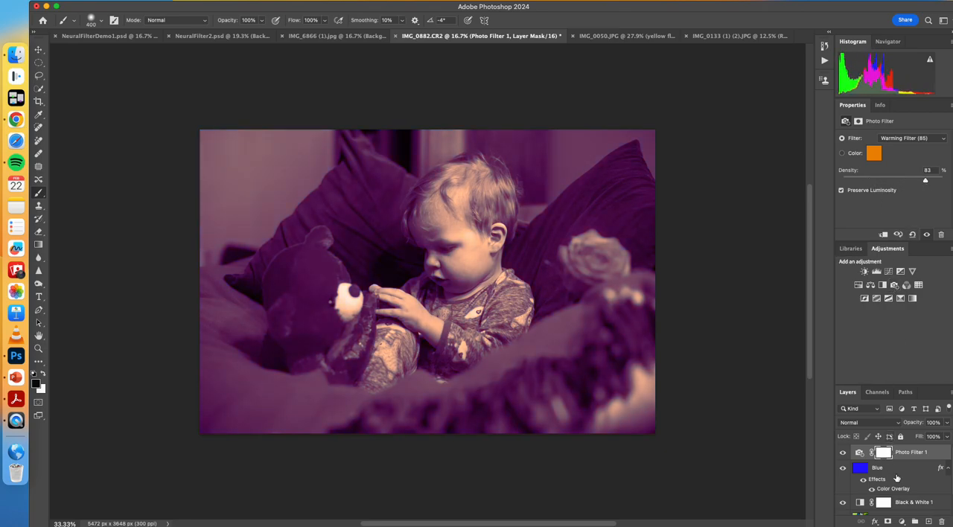
left_click_drag(906, 456, 904, 487)
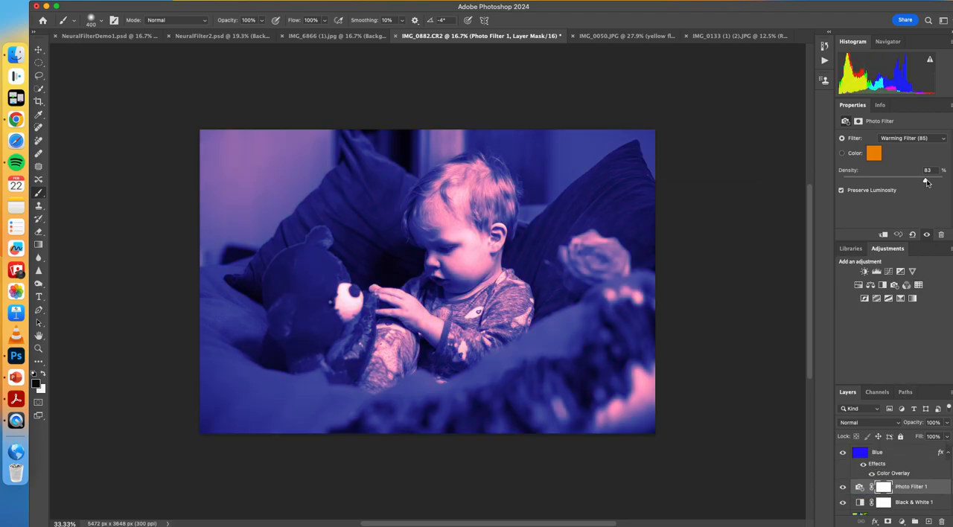
left_click_drag(925, 183, 898, 182)
Step: Hide the Blue layer's effects and set the Photo Filter adjustment's density to 72%
left_click(893, 461)
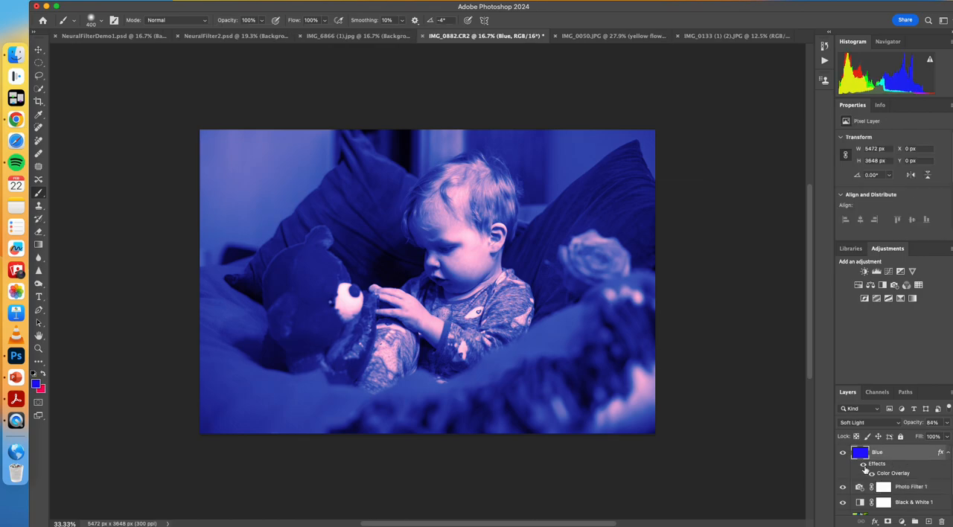
left_click(863, 465)
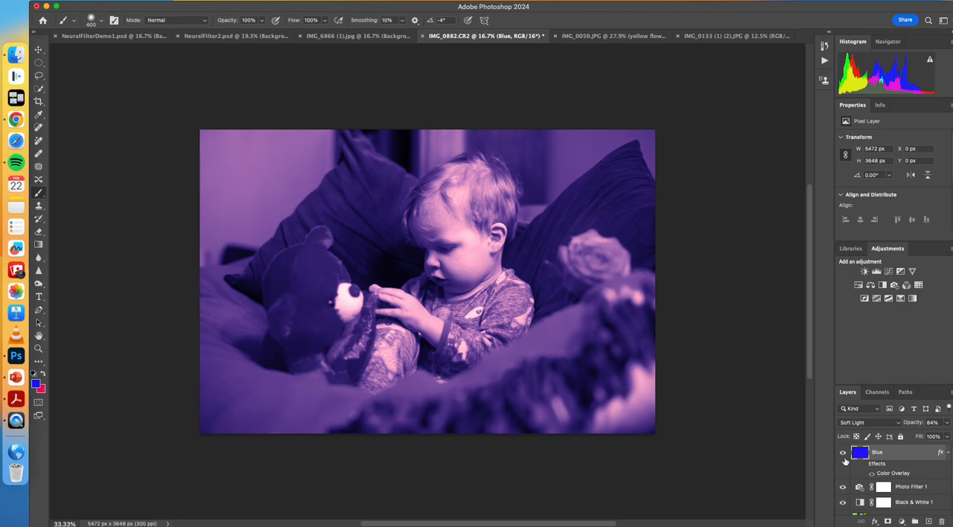
scroll(857, 476, "down", 2)
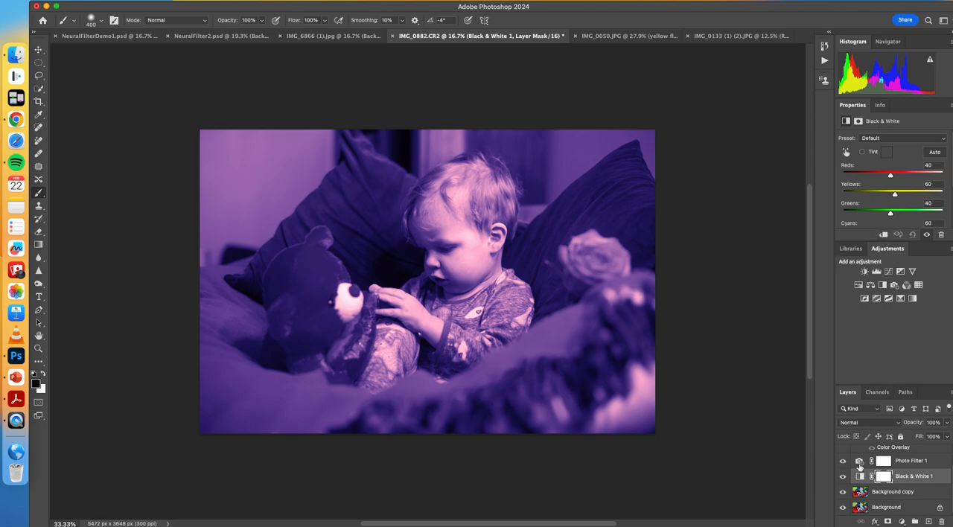
left_click(860, 465)
left_click_drag(897, 177, 915, 183)
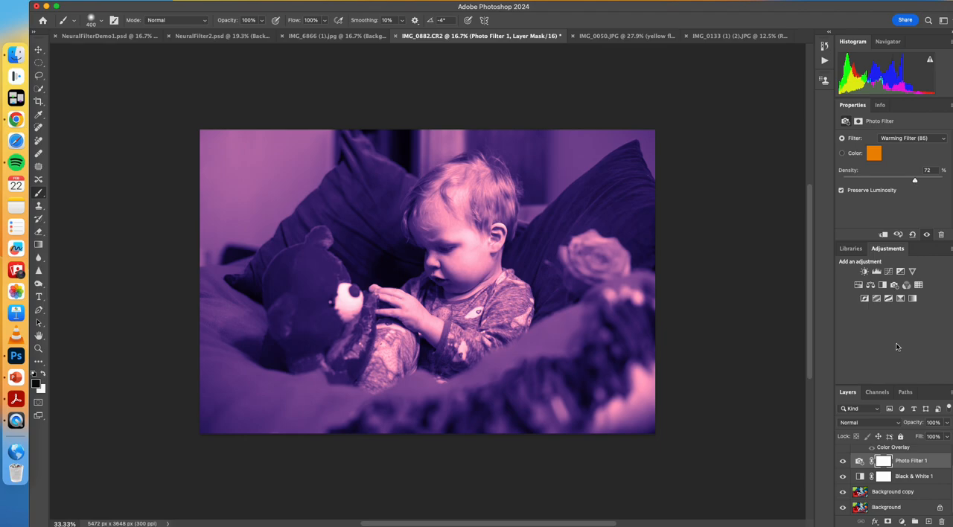
Step: Reduce the Blue layer's opacity to 40% and hide the layer
scroll(889, 473, "up", 1)
left_click(892, 456)
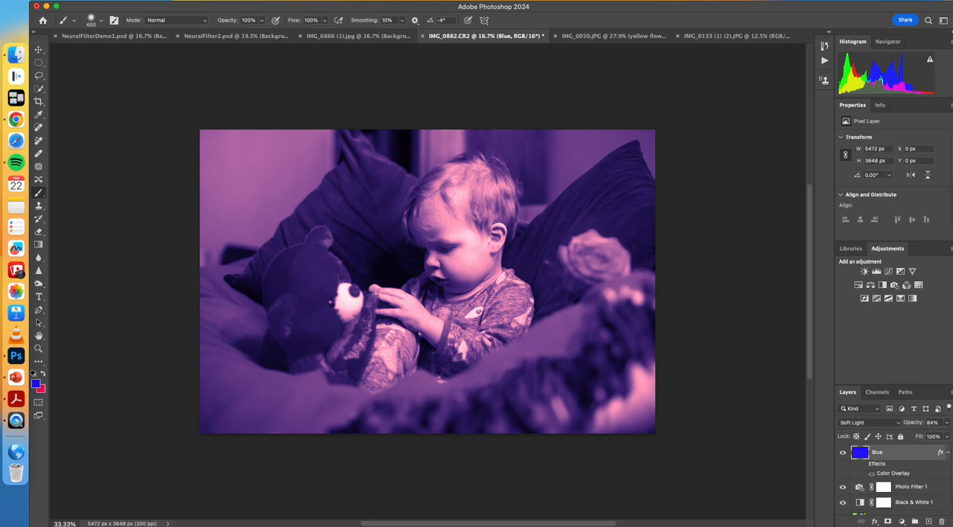
left_click(946, 423)
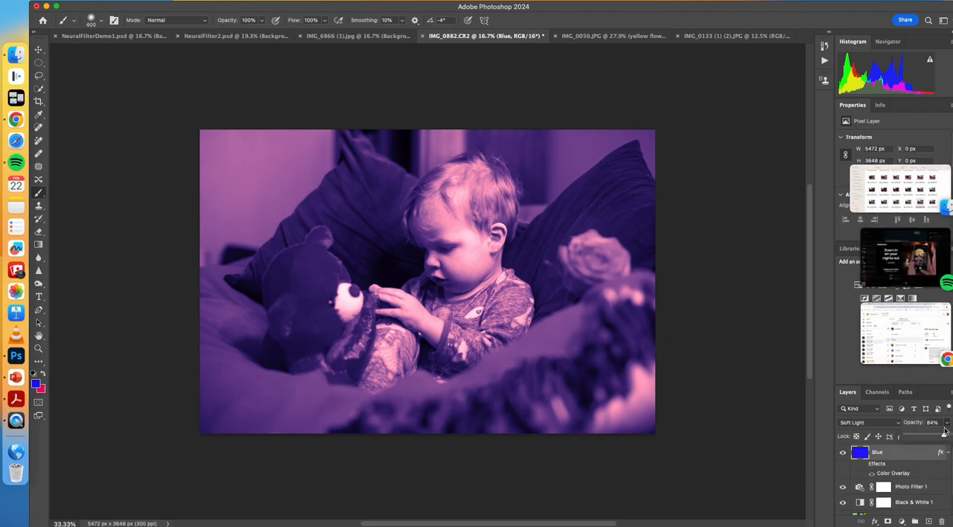
left_click_drag(944, 437, 923, 436)
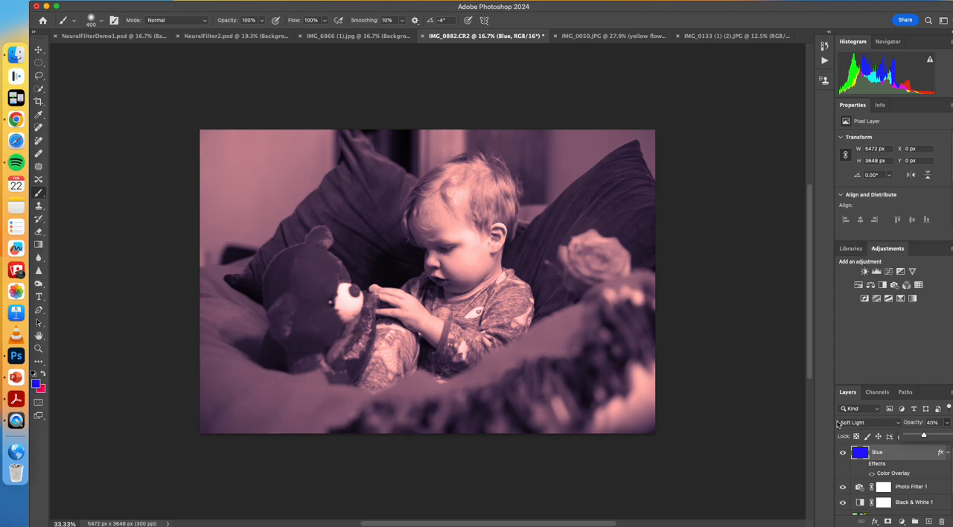
left_click(842, 454)
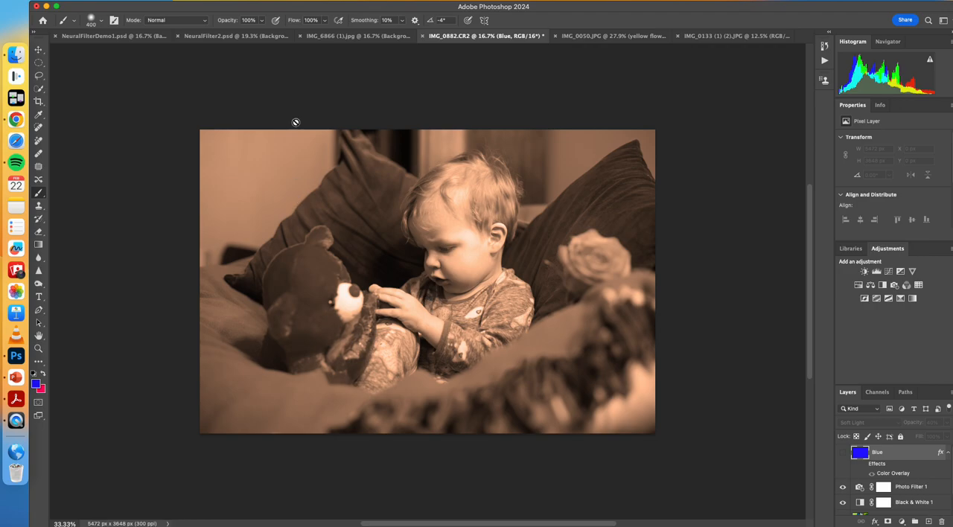
Step: Open Neural Filters for the NeuralFilter2.psd landscape photo and view the Smart Portrait and Makeup Transfer filters
left_click(244, 37)
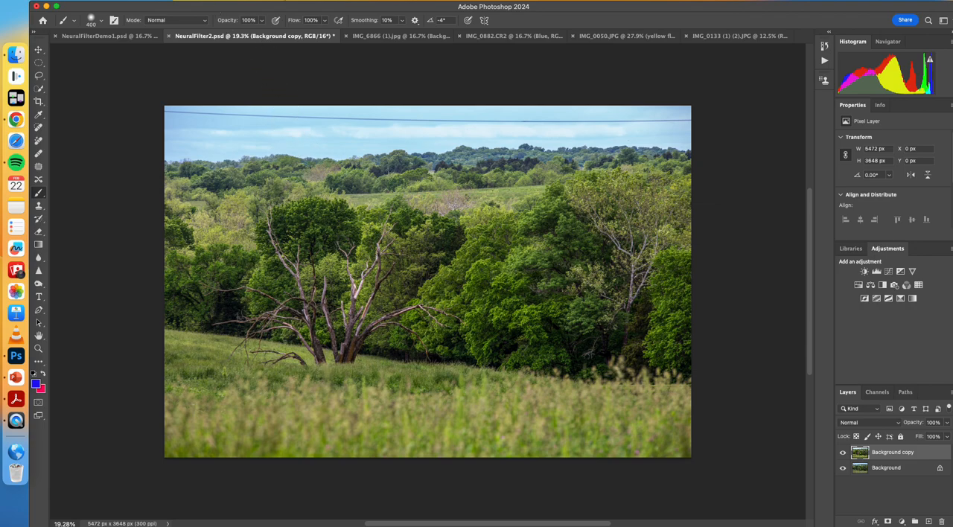
left_click(256, 1)
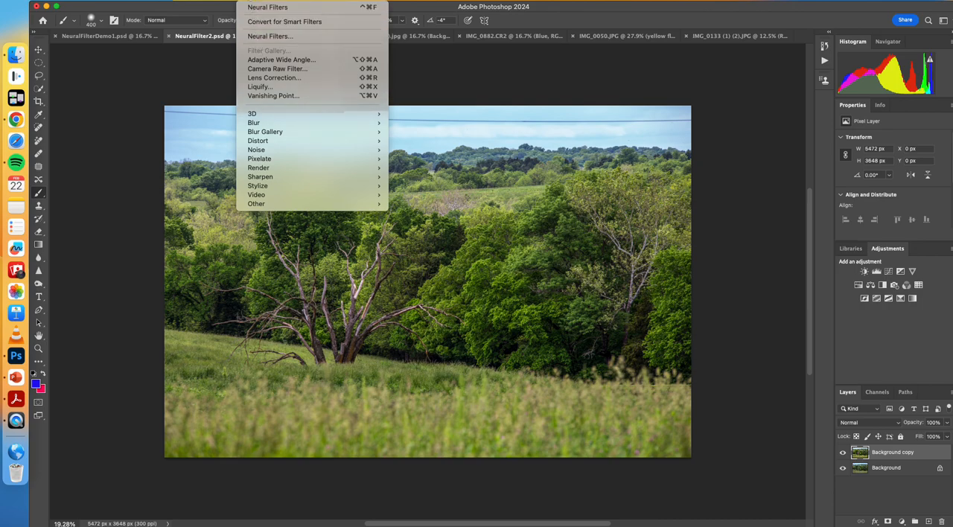
left_click(268, 37)
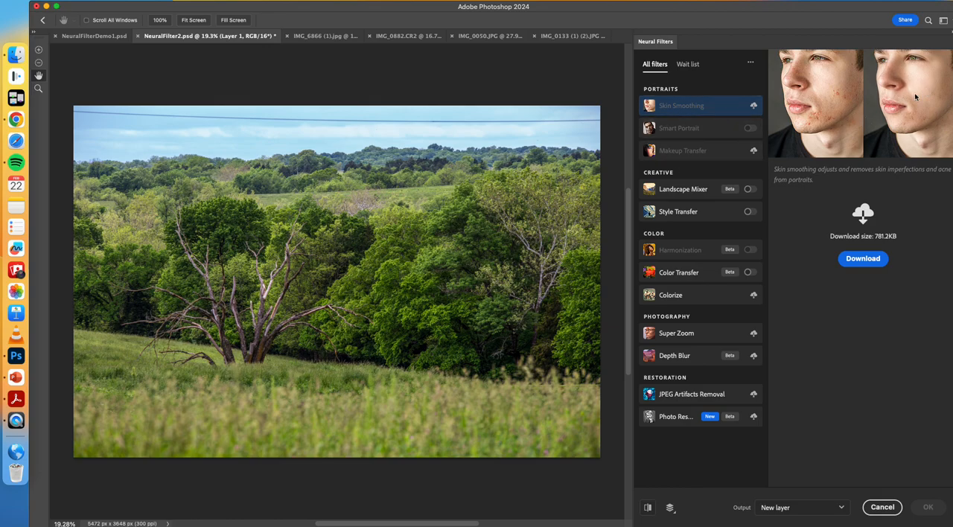
left_click(717, 133)
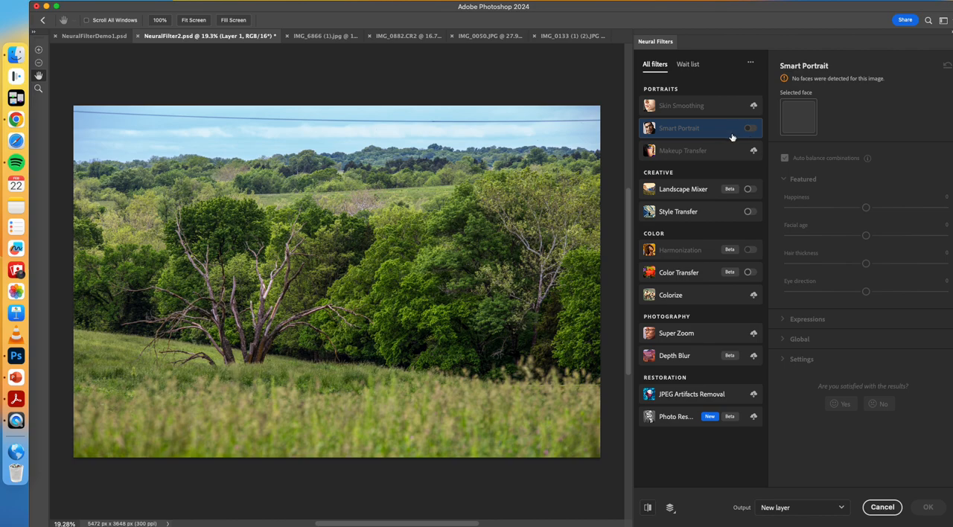
left_click(717, 152)
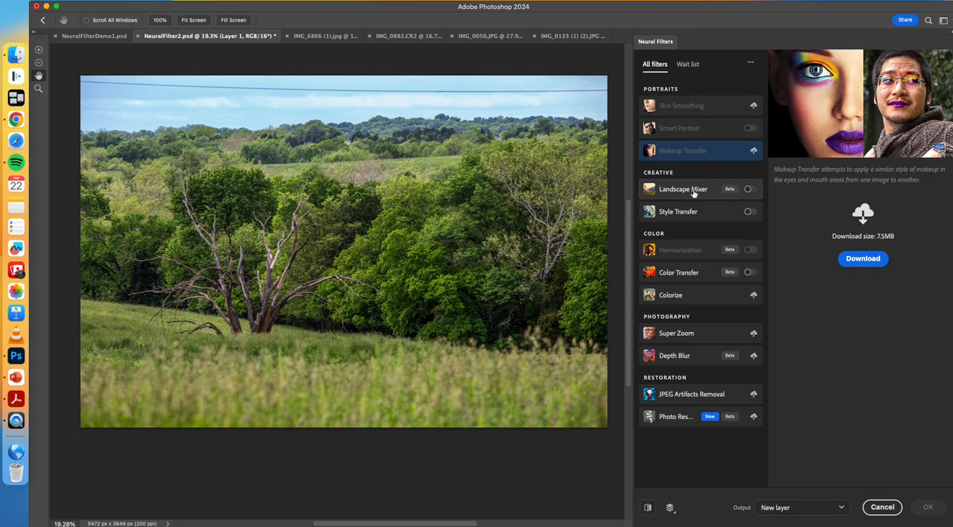
Step: Enable the Landscape Mixer filter, try Day at 60, and return Day to 0 with Sunset set to 63
left_click(698, 189)
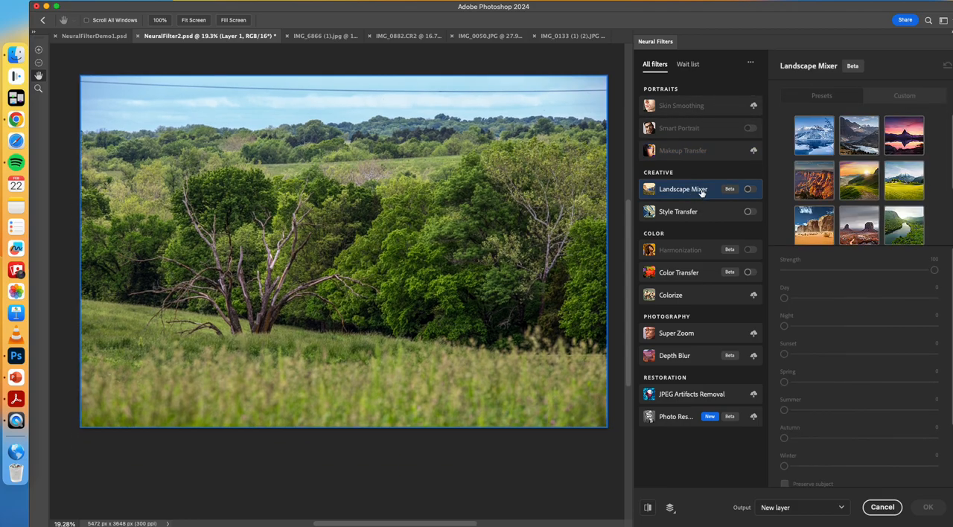
left_click(749, 189)
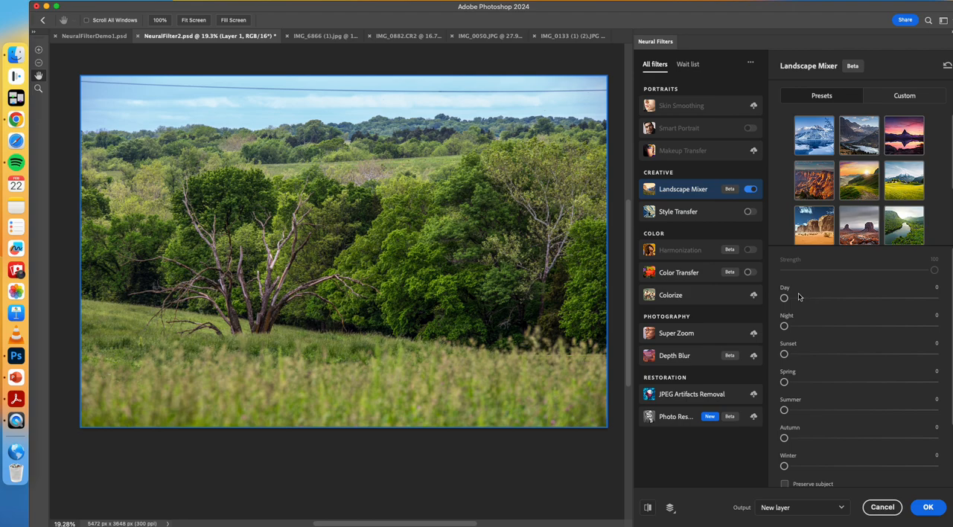
left_click_drag(784, 298, 874, 300)
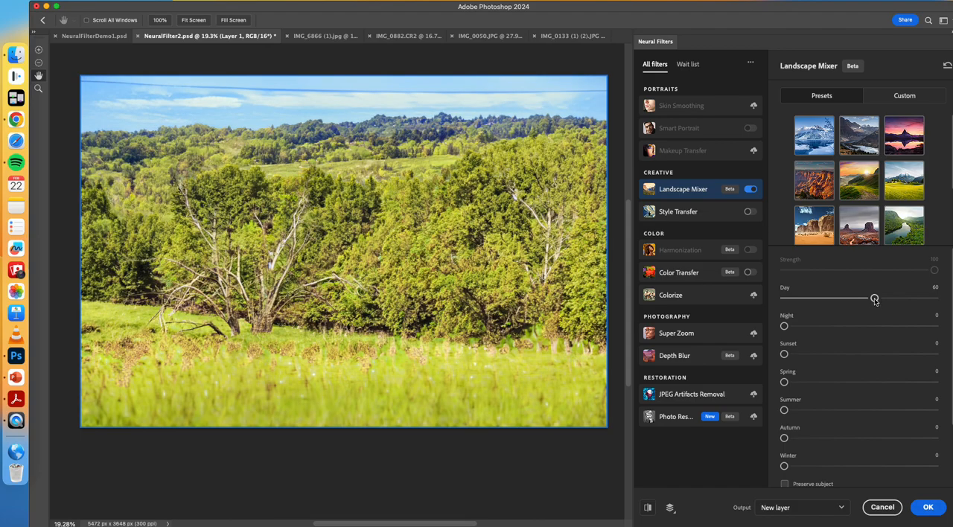
left_click_drag(874, 300, 881, 356)
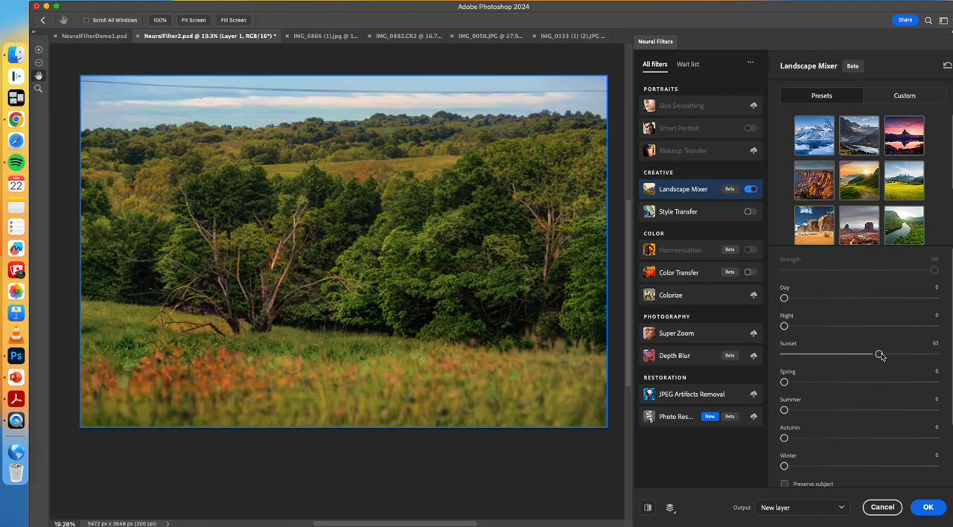
Step: Set the Landscape Mixer's Sunset to 74 and Night to 14, after trying Night at 27
left_click_drag(880, 356, 894, 354)
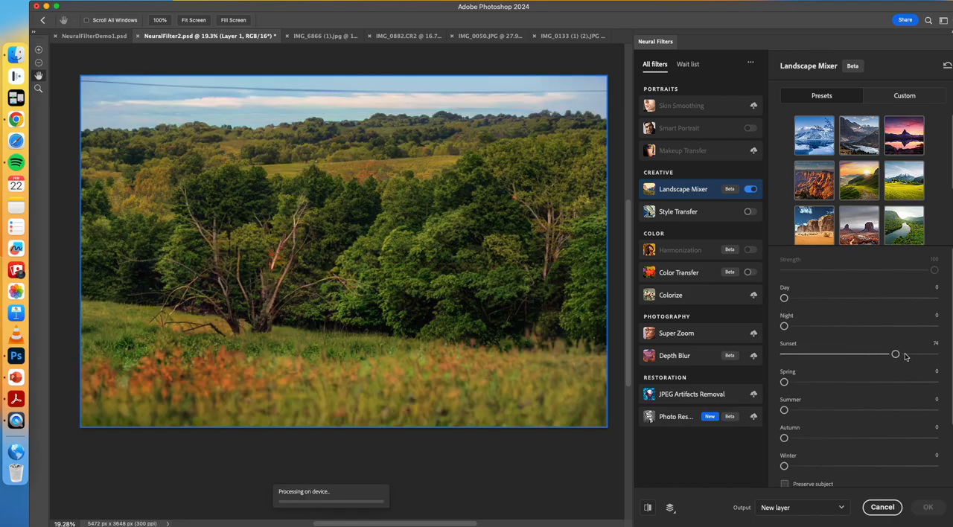
left_click_drag(784, 326, 824, 327)
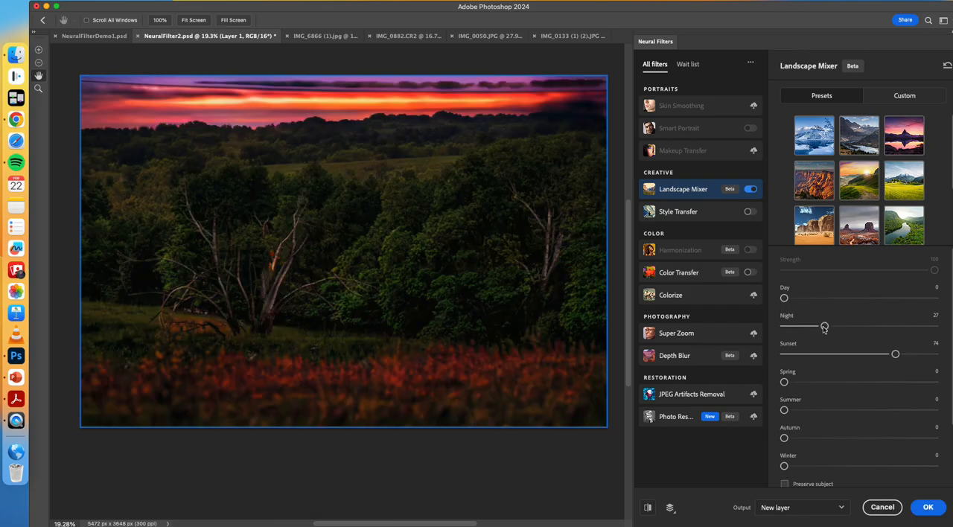
left_click_drag(825, 327, 804, 332)
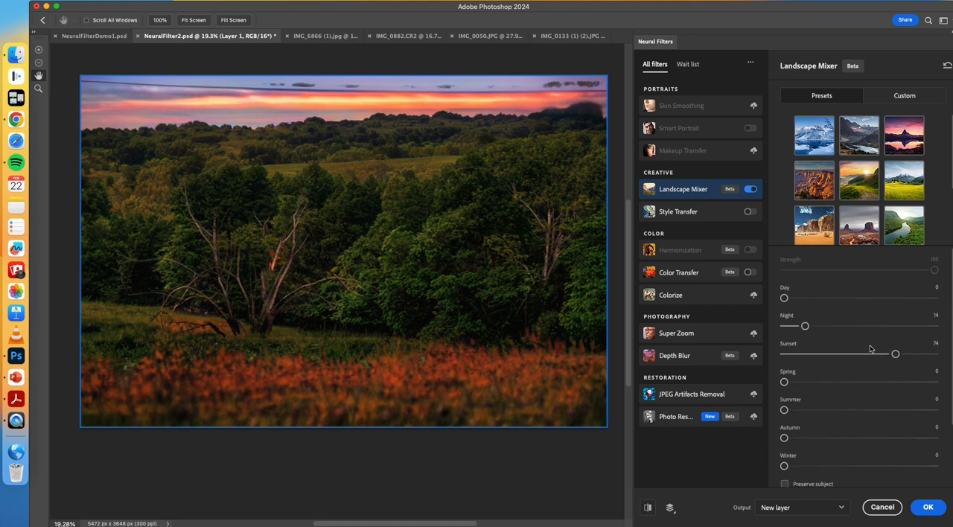
Step: Load BWGlobe.jpg from the Downloads folder as the Landscape Mixer's custom landscape style
left_click(899, 99)
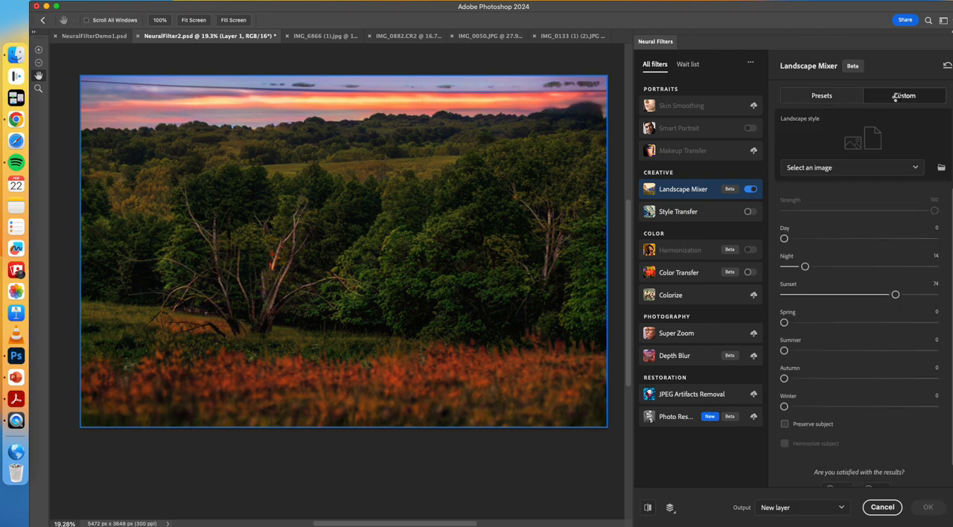
left_click(854, 173)
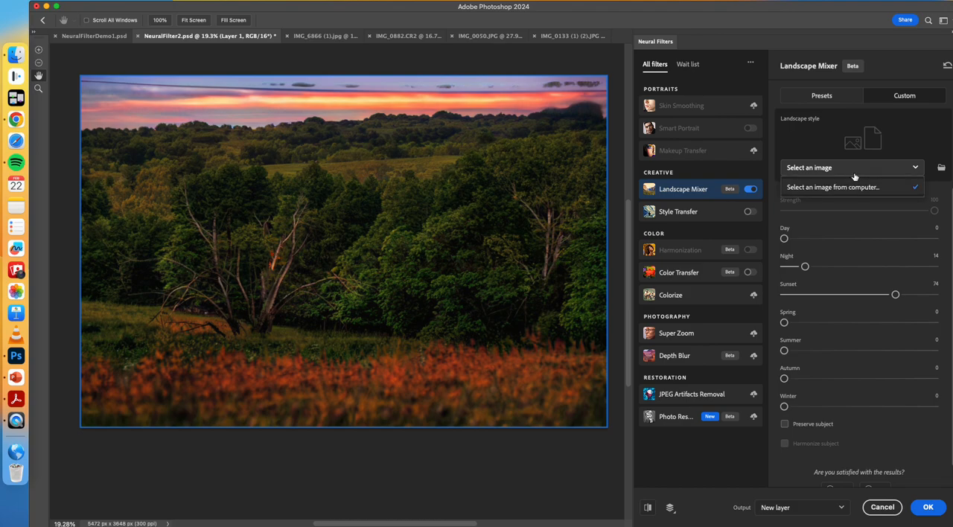
scroll(854, 187, "down", 1)
left_click(842, 174)
left_click(842, 174)
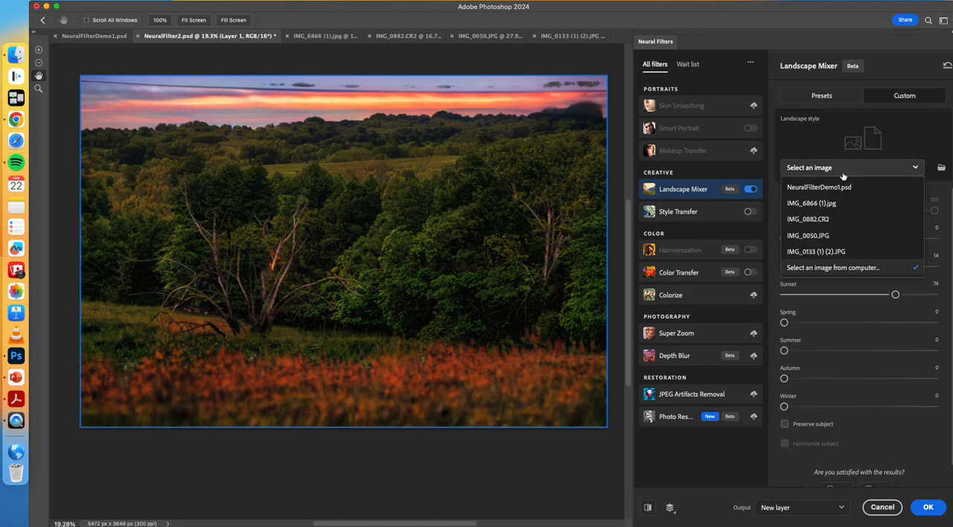
left_click(843, 268)
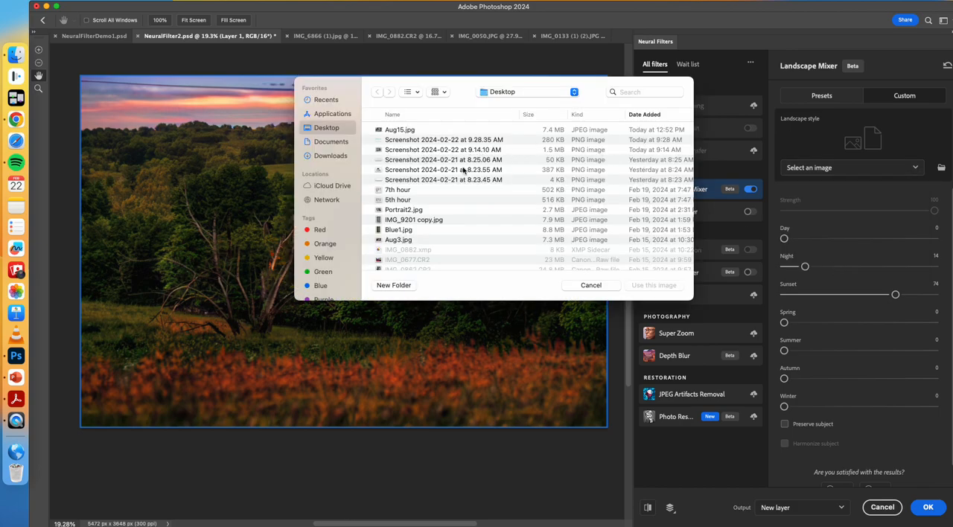
left_click(331, 156)
scroll(398, 186, "down", 3)
scroll(398, 187, "down", 3)
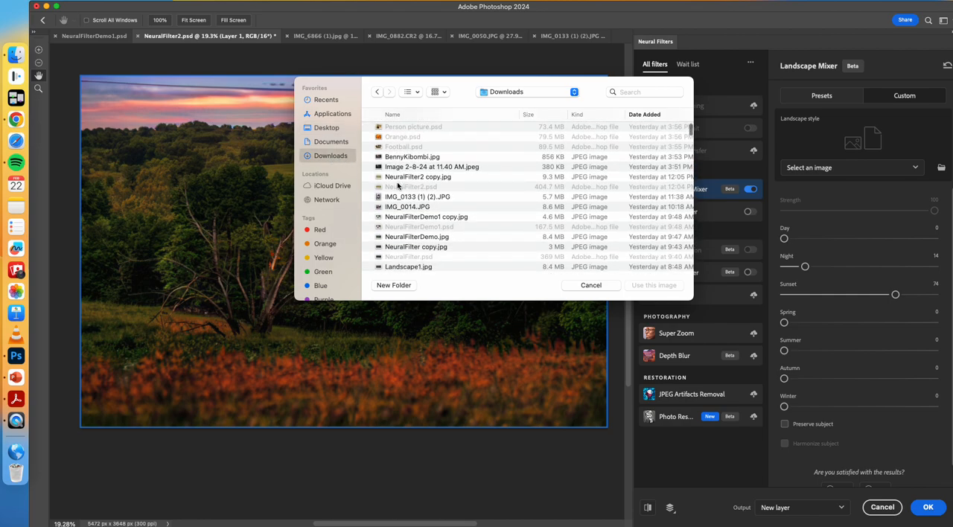
scroll(398, 187, "down", 1)
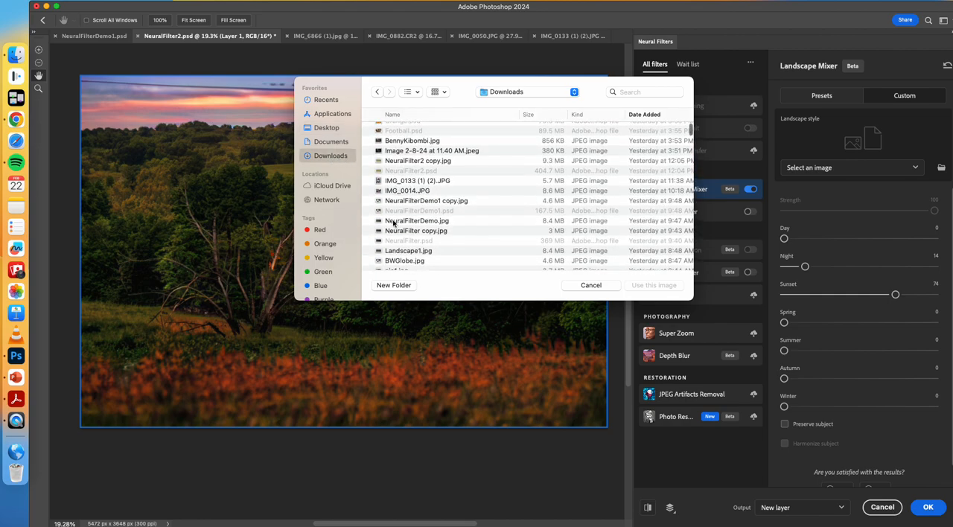
left_click(401, 262)
left_click(638, 287)
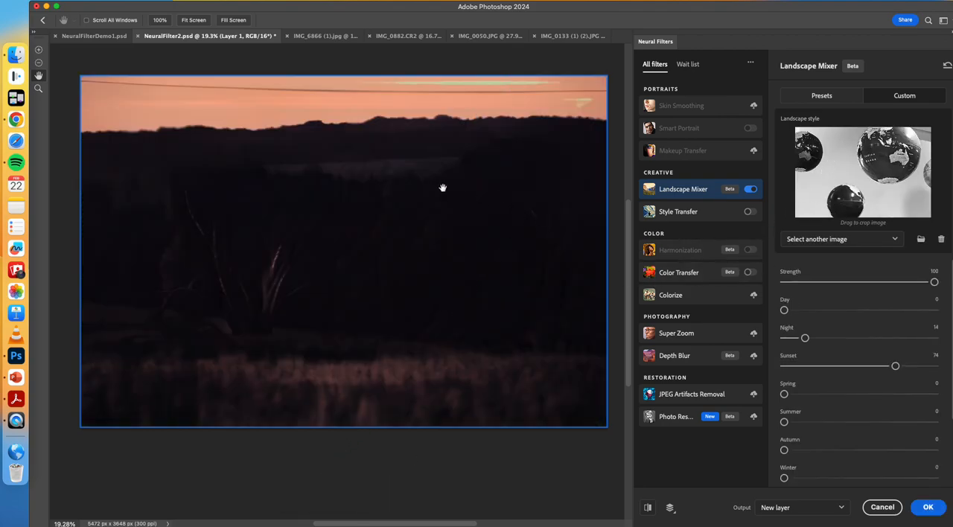
Step: Reduce Sunset to 38 and Strength to 67, and apply the Landscape Mixer result as a new layer
left_click_drag(895, 365, 841, 367)
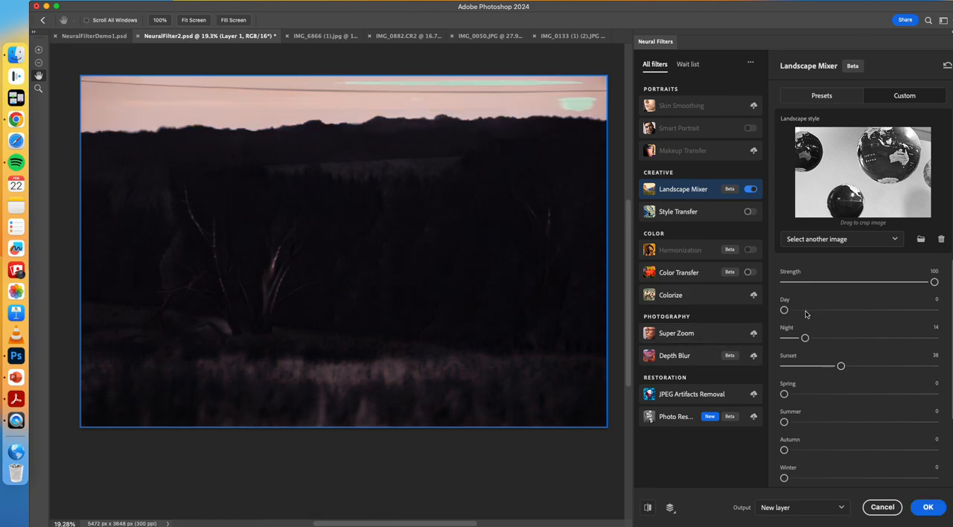
left_click_drag(933, 282, 879, 284)
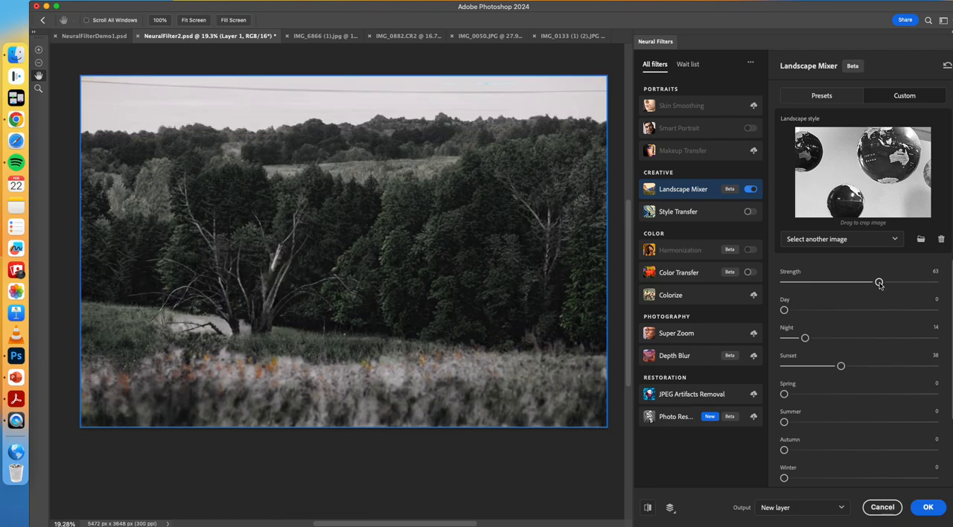
left_click_drag(879, 283, 884, 283)
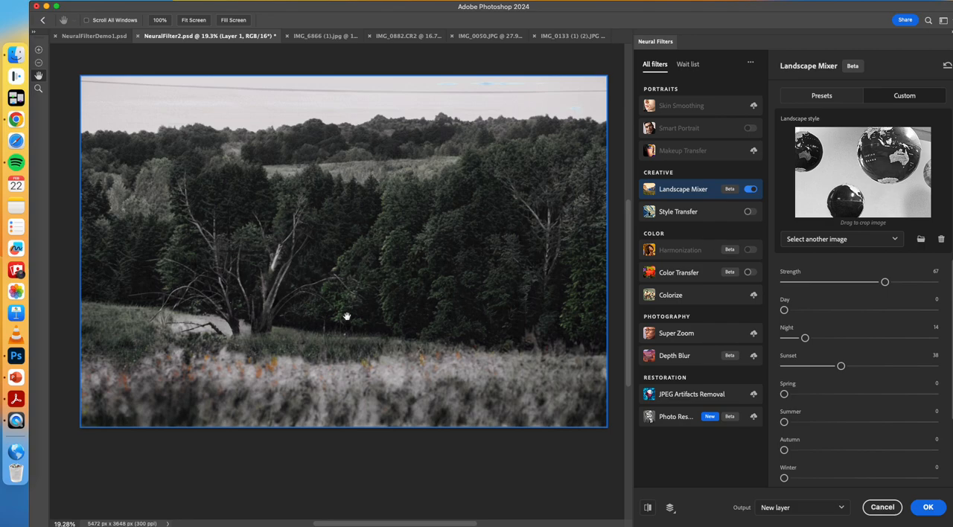
left_click(921, 507)
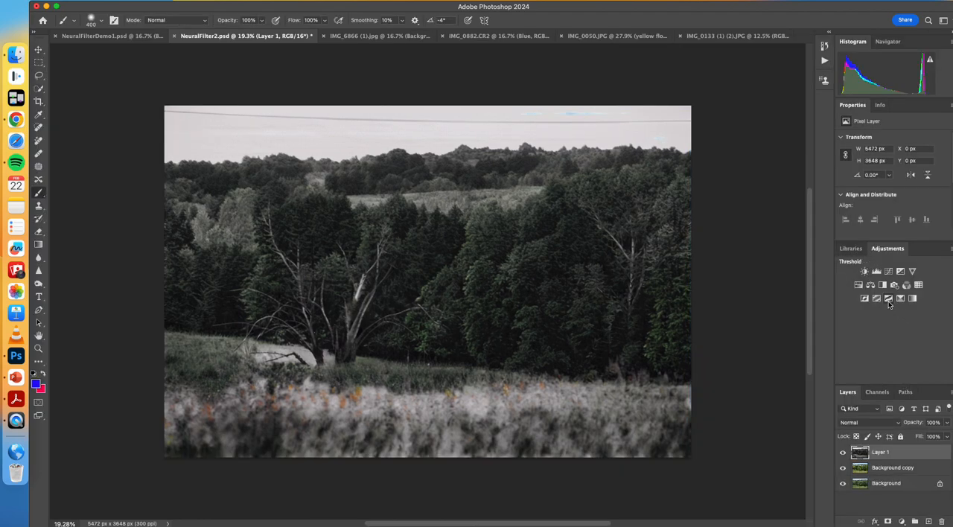
Step: Add a Black & White adjustment layer above Layer 1 and toggle both layers' visibility to compare the effect
left_click(882, 285)
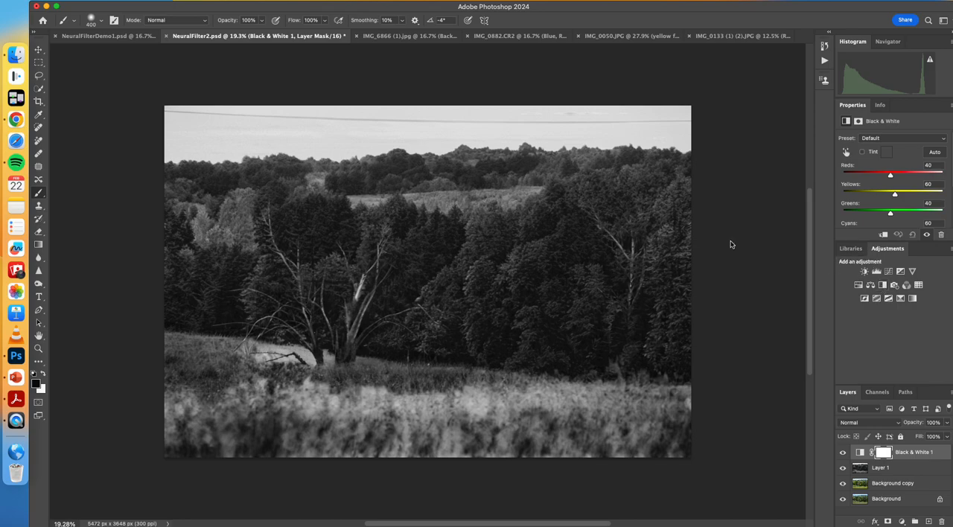
left_click(842, 469)
left_click(842, 452)
left_click(842, 469)
left_click(842, 470)
left_click(842, 470)
left_click(842, 469)
left_click(841, 469)
left_click(842, 470)
left_click(842, 470)
left_click(842, 470)
left_click(842, 470)
left_click(842, 452)
Step: Open Neural Filters for Layer 1 and enable Landscape Mixer with its custom style option
left_click(868, 467)
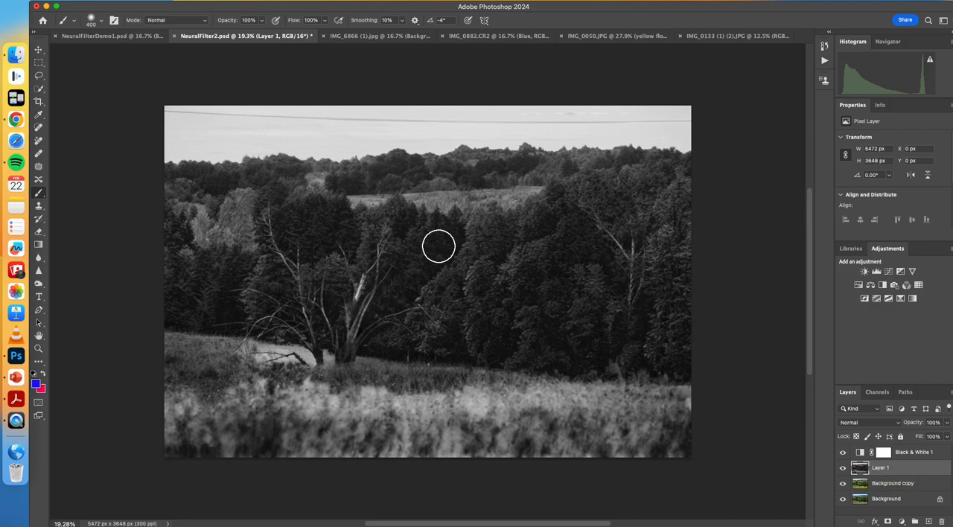
left_click(259, 1)
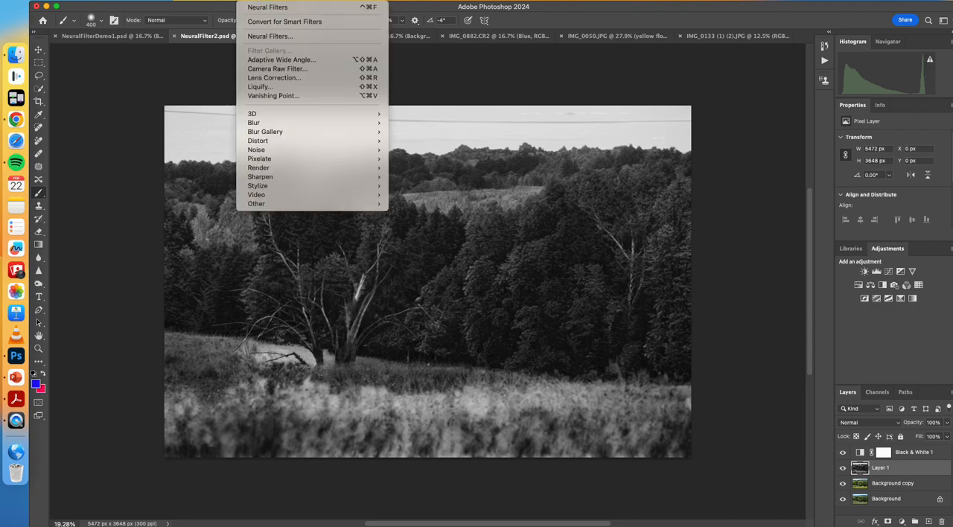
left_click(269, 36)
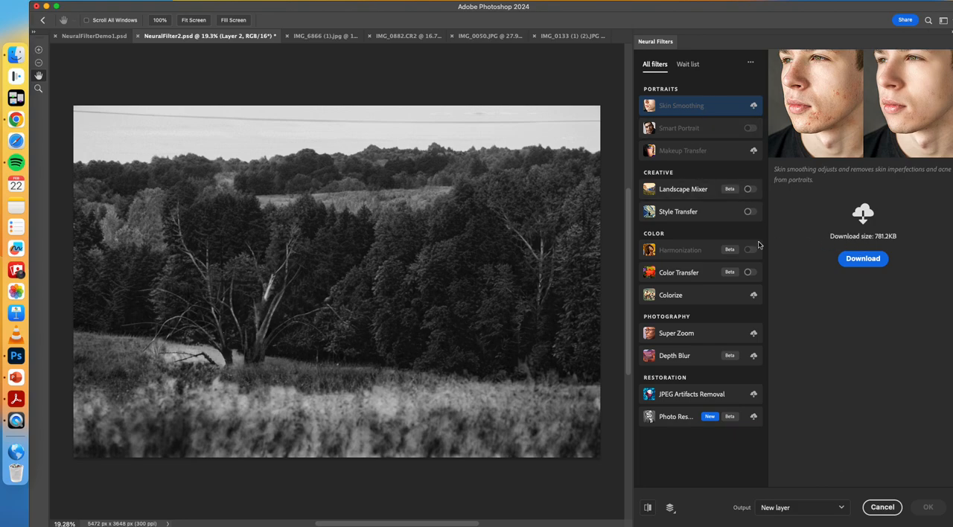
left_click(750, 194)
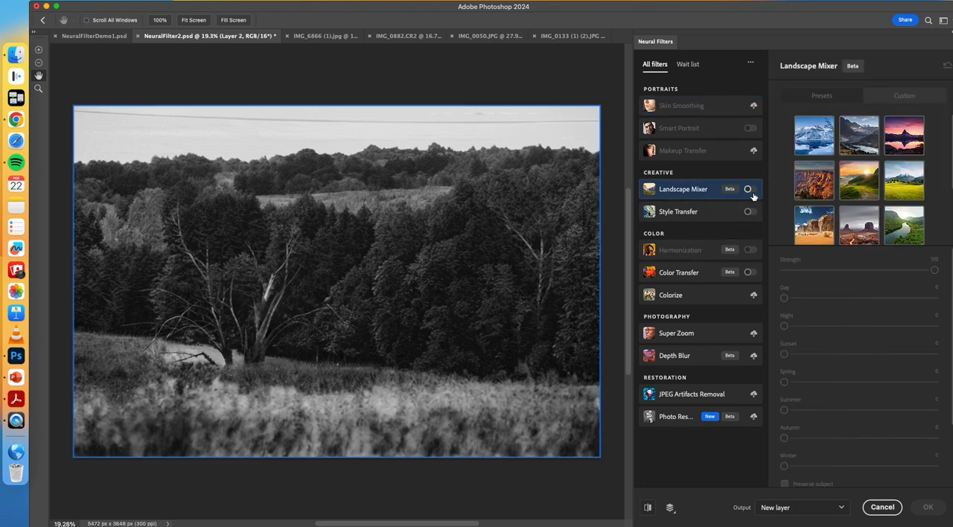
left_click(749, 191)
left_click(905, 96)
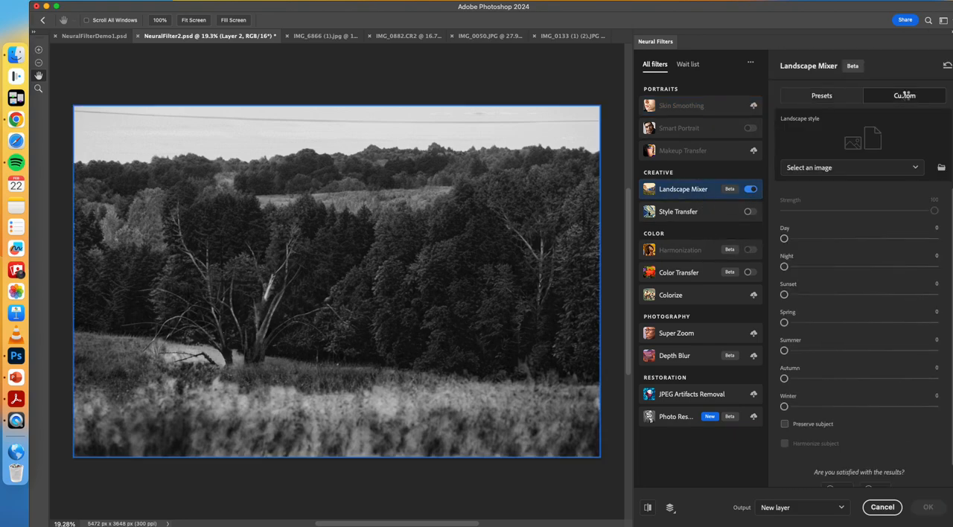
Step: Choose IMG_0133 (1) (2).JPG from the Downloads folder as the custom landscape style, previewing the photo first
left_click(871, 168)
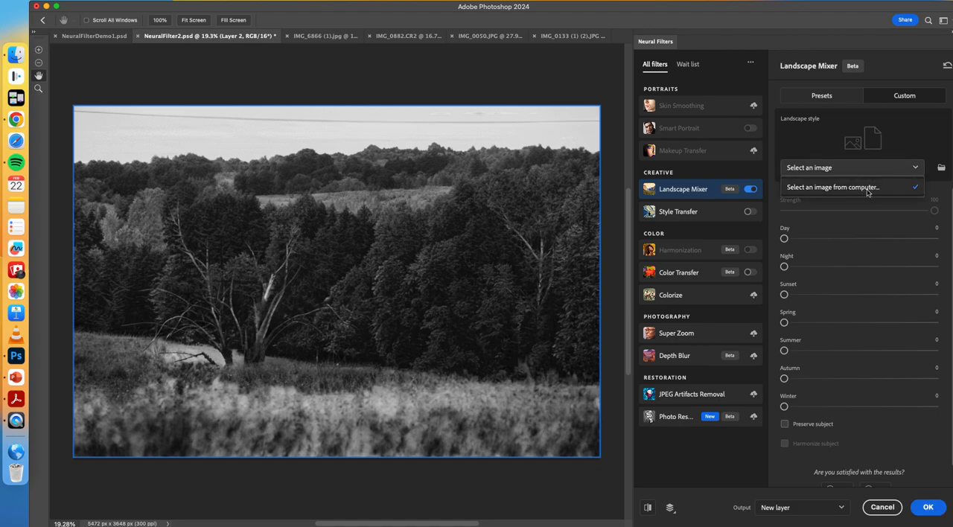
left_click(867, 191)
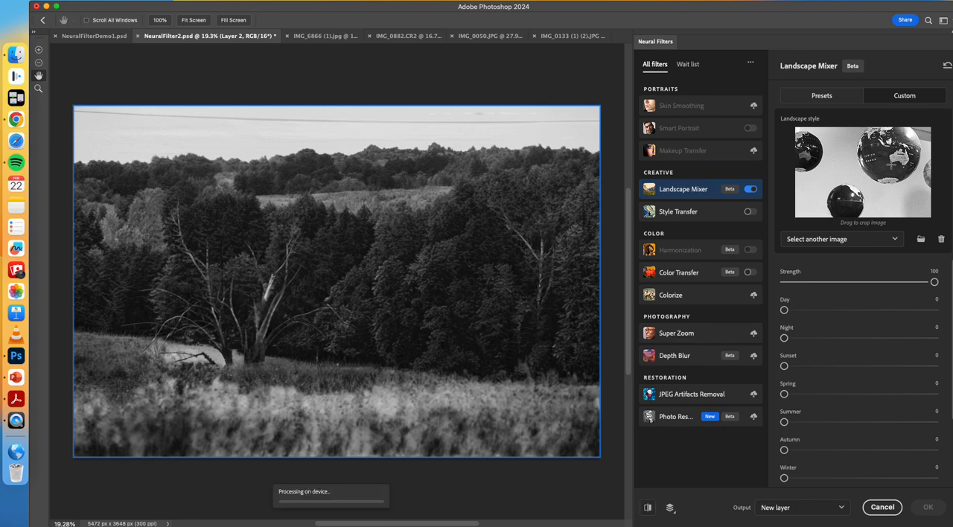
left_click(872, 241)
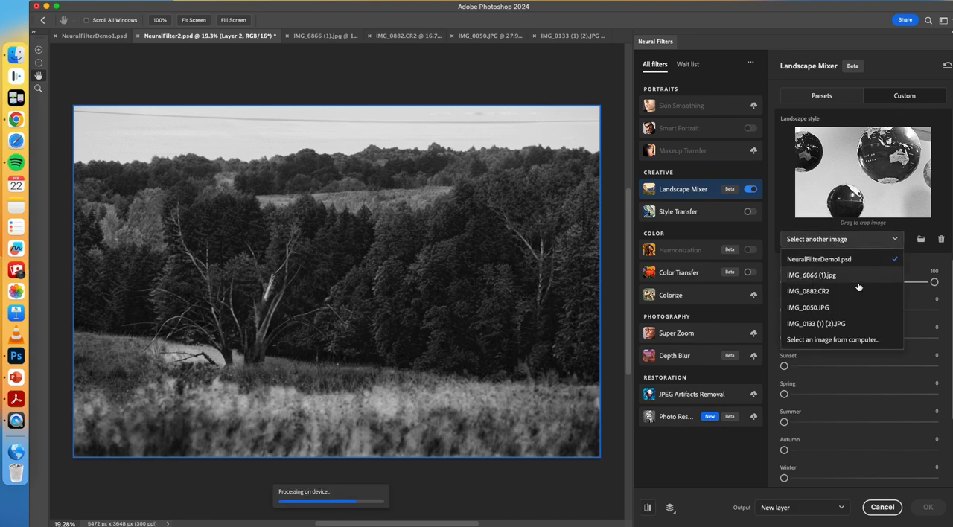
left_click(846, 341)
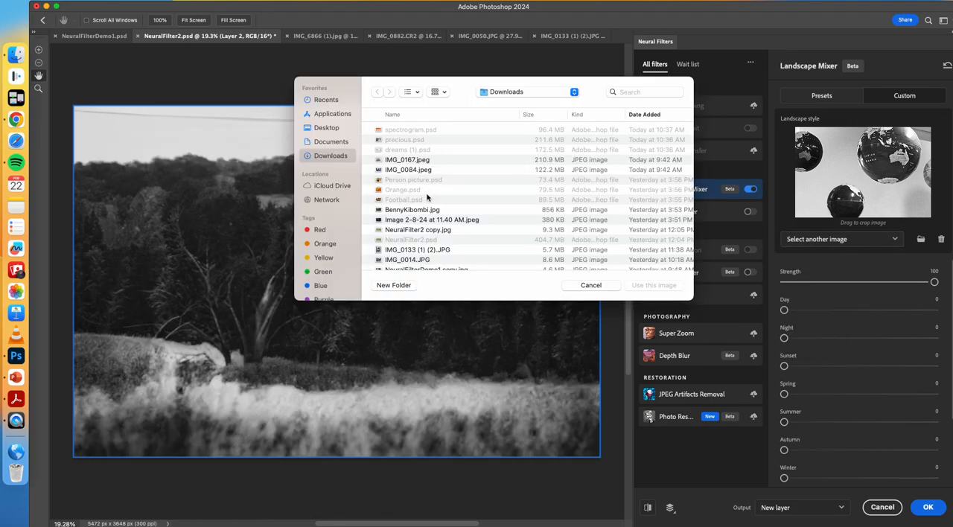
scroll(418, 221, "down", 3)
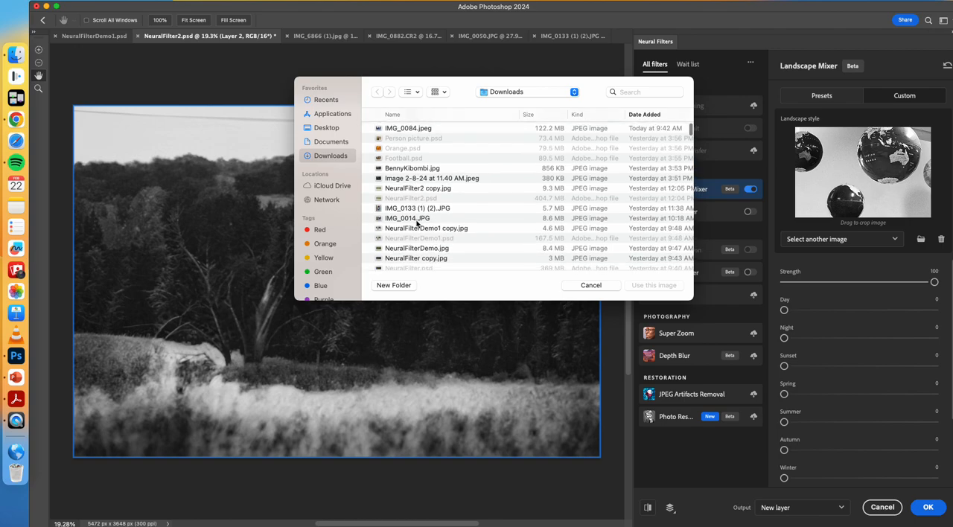
left_click(412, 209)
key("space")
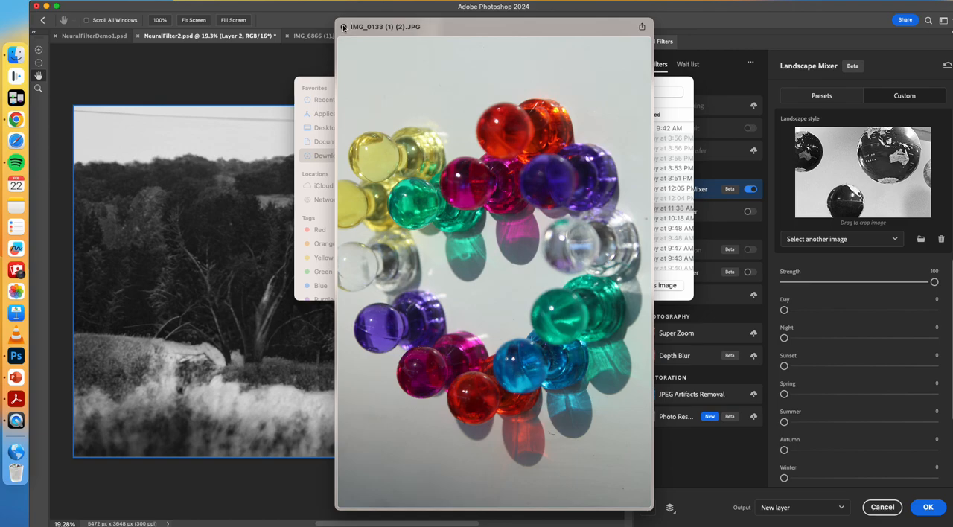
left_click(343, 27)
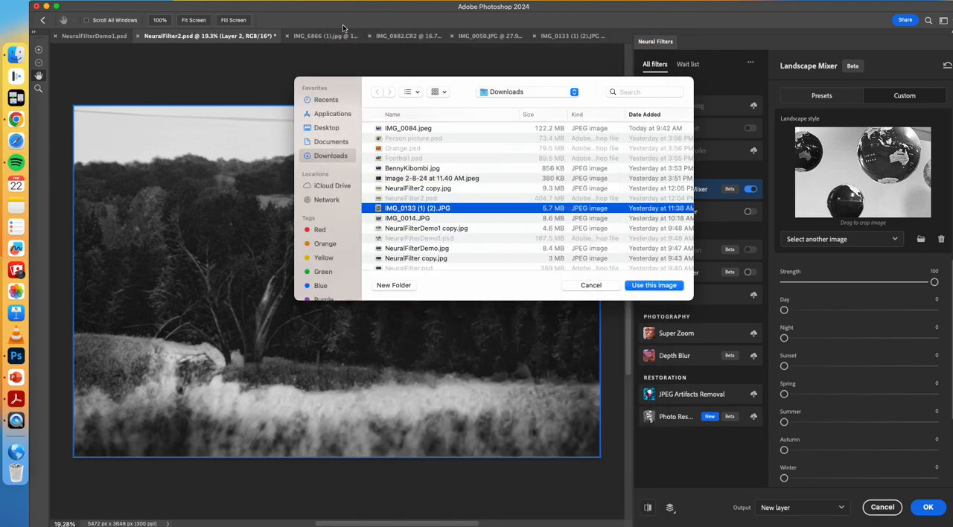
left_click(655, 285)
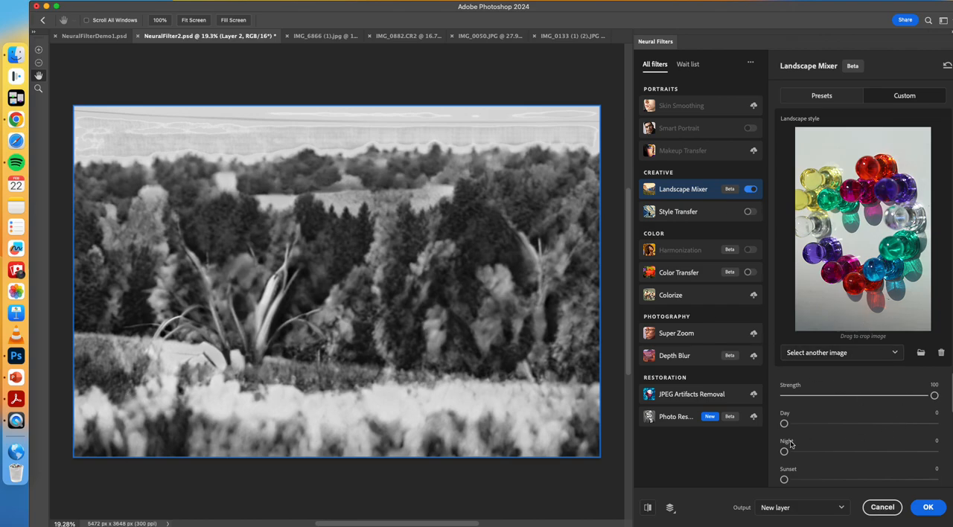
Step: Set Day to 20 and Night to 24, and apply the Landscape Mixer result as a new layer
left_click_drag(785, 425, 880, 429)
scroll(875, 446, "down", 2)
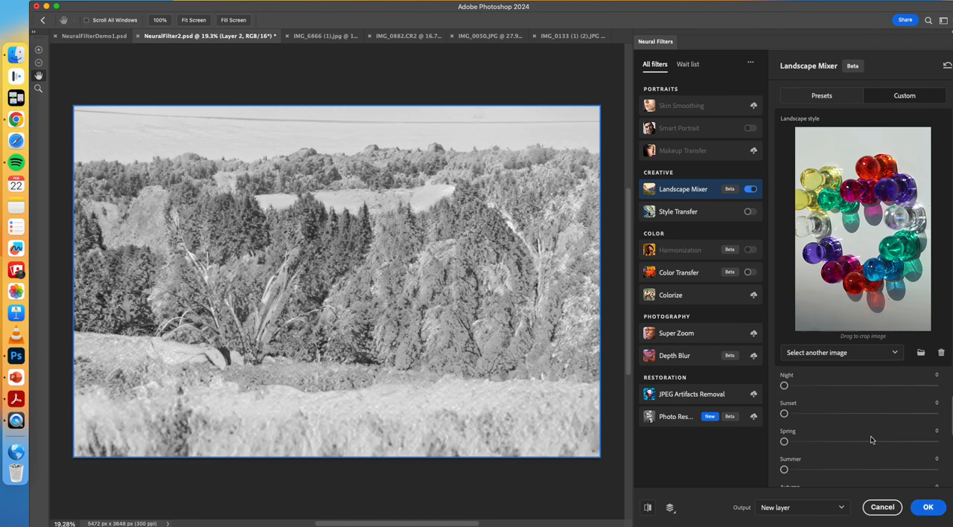
scroll(872, 389, "up", 2)
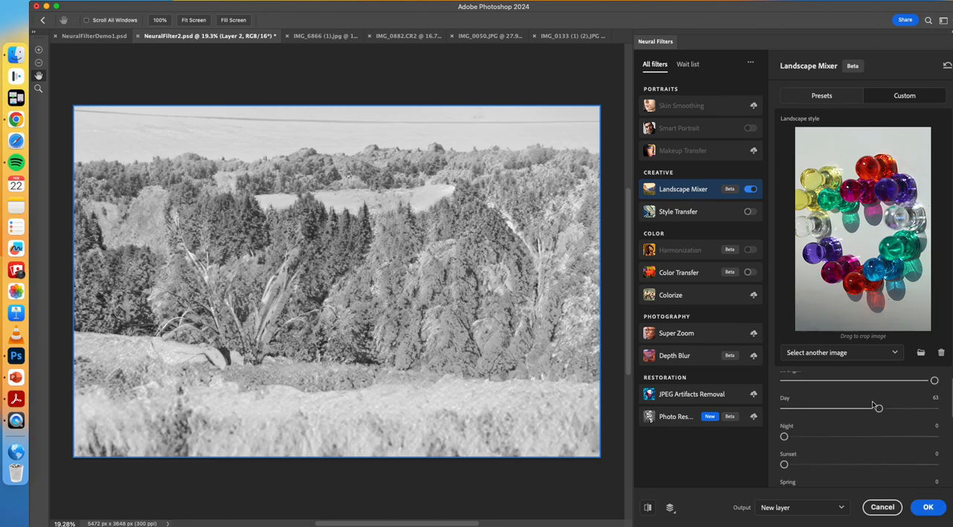
left_click_drag(869, 408, 852, 410)
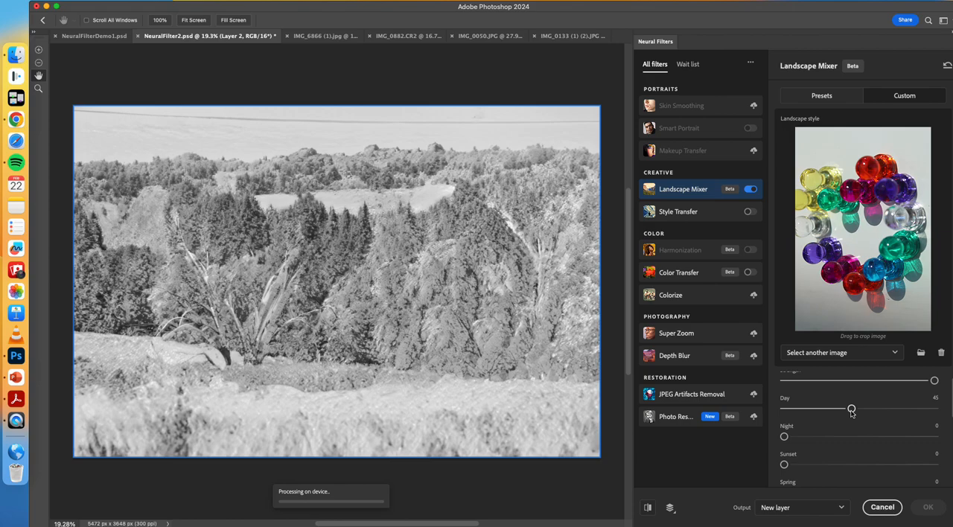
left_click_drag(852, 410, 813, 414)
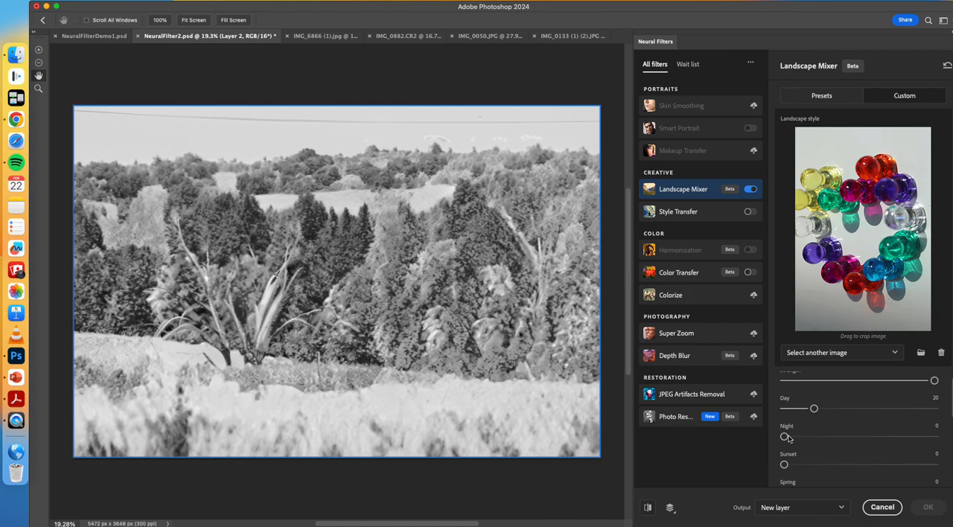
left_click_drag(785, 437, 819, 439)
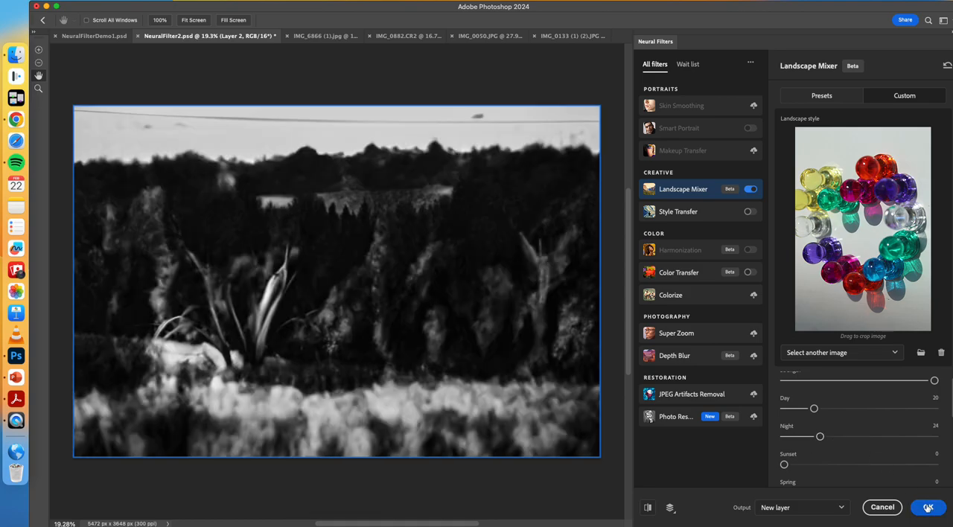
left_click(928, 507)
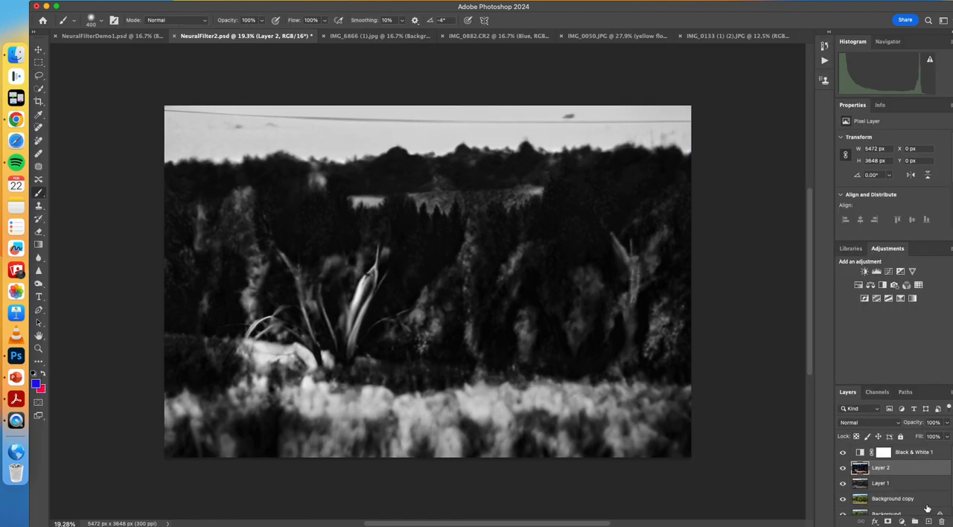